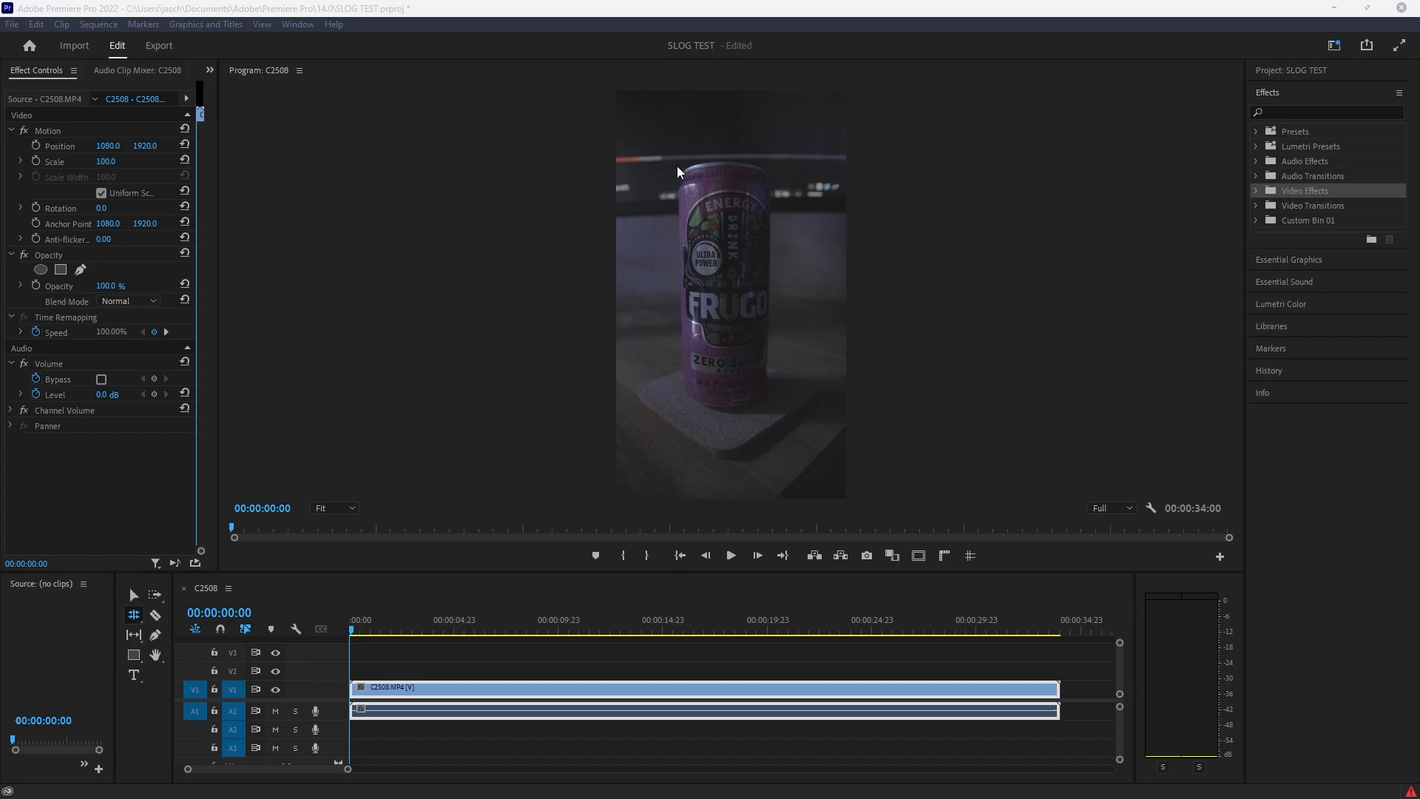
Step: Enlarge the program preview to 200% and examine the noise in the dark background and along the can's edge
click(355, 508)
click(344, 641)
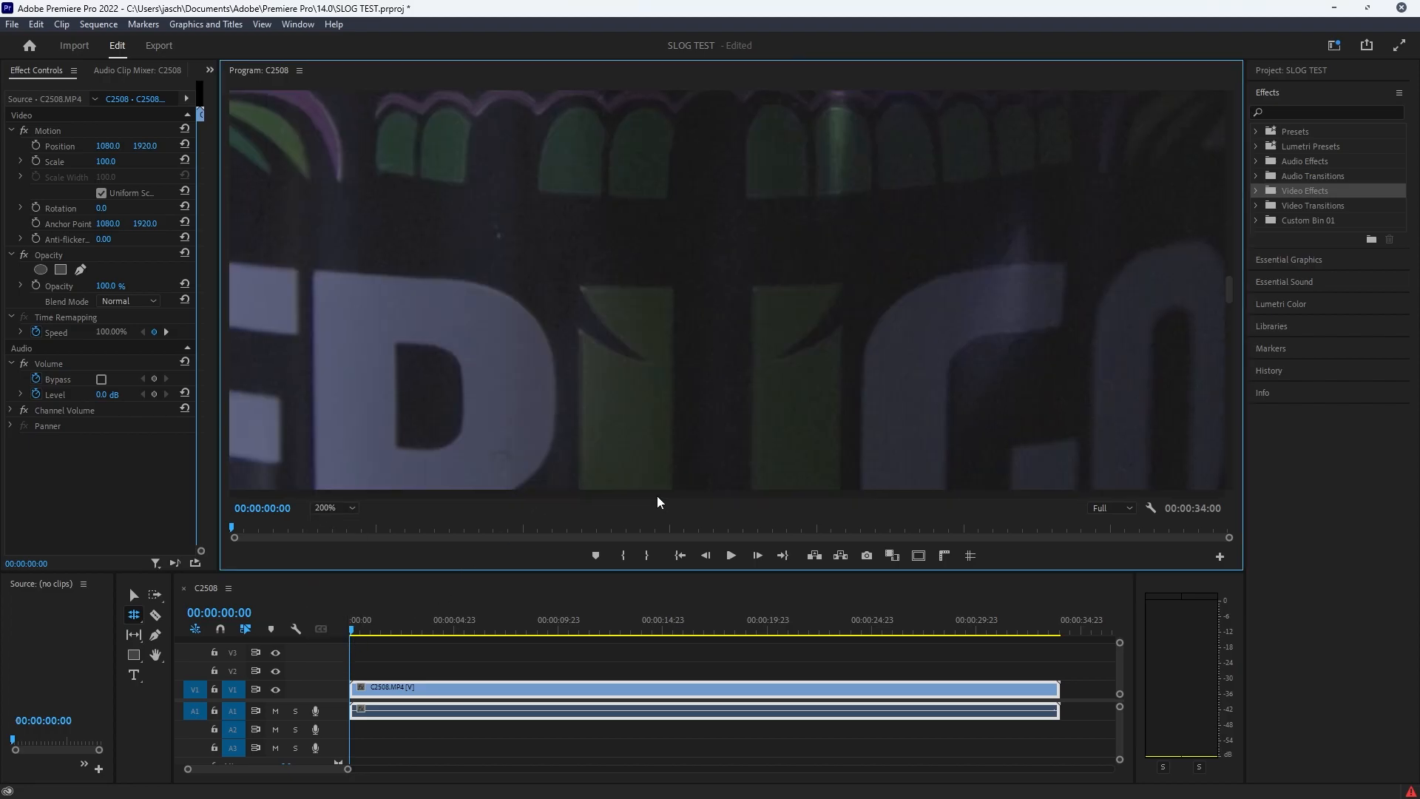
drag(663, 494, 430, 503)
key(space)
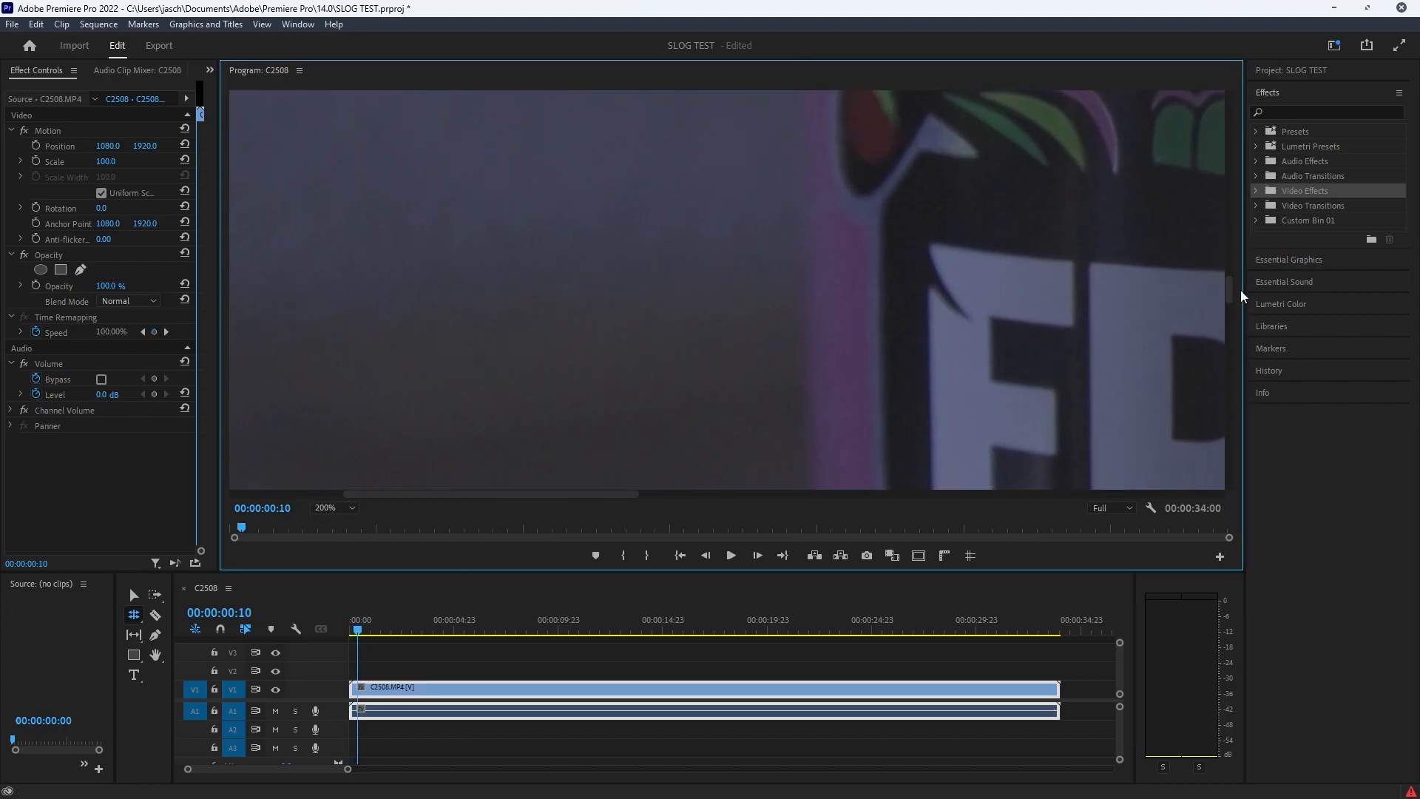
drag(1230, 291, 1224, 322)
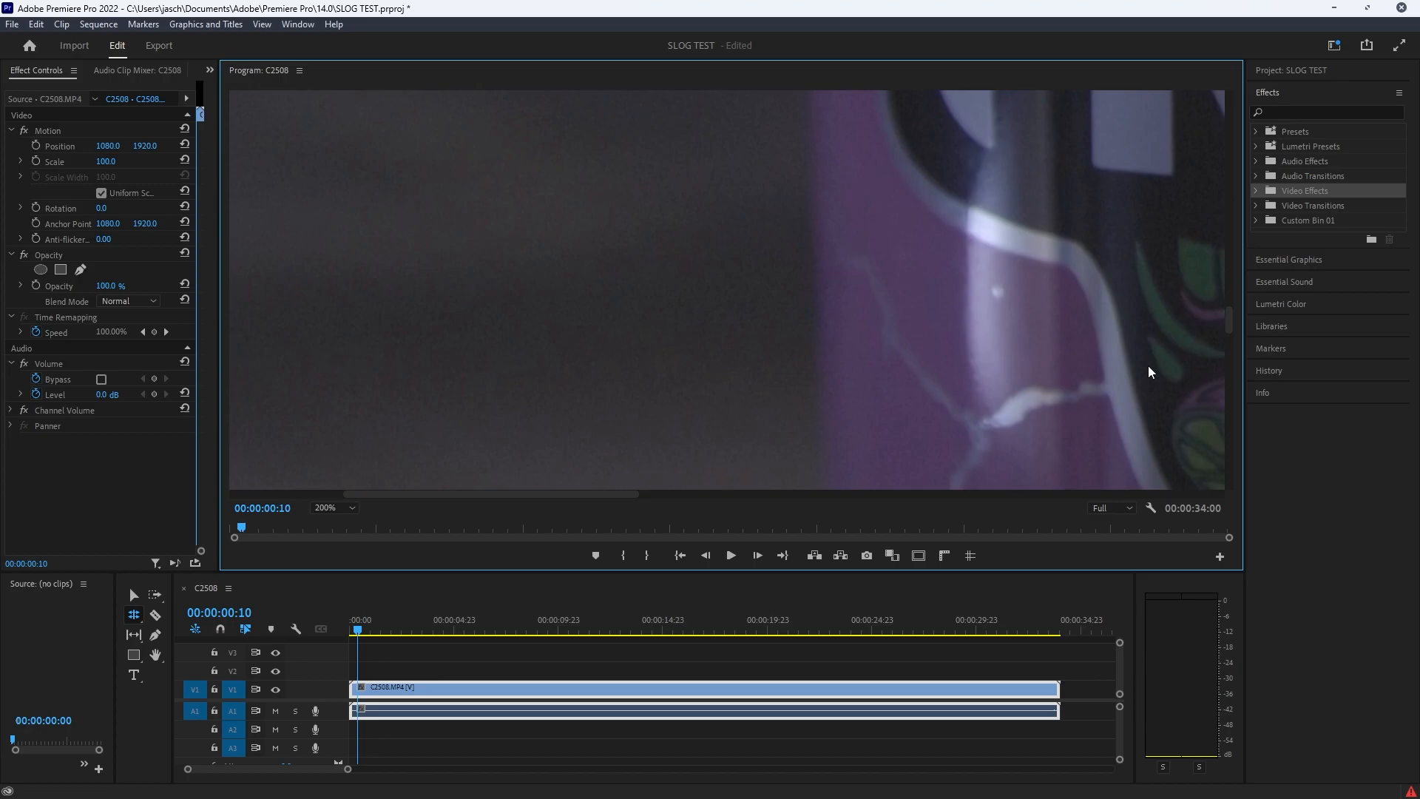
Step: Find the Neat Video effect Reduce Noise v5 (SR) and apply it to the C2508.MP4 clip in the timeline
click(1321, 108)
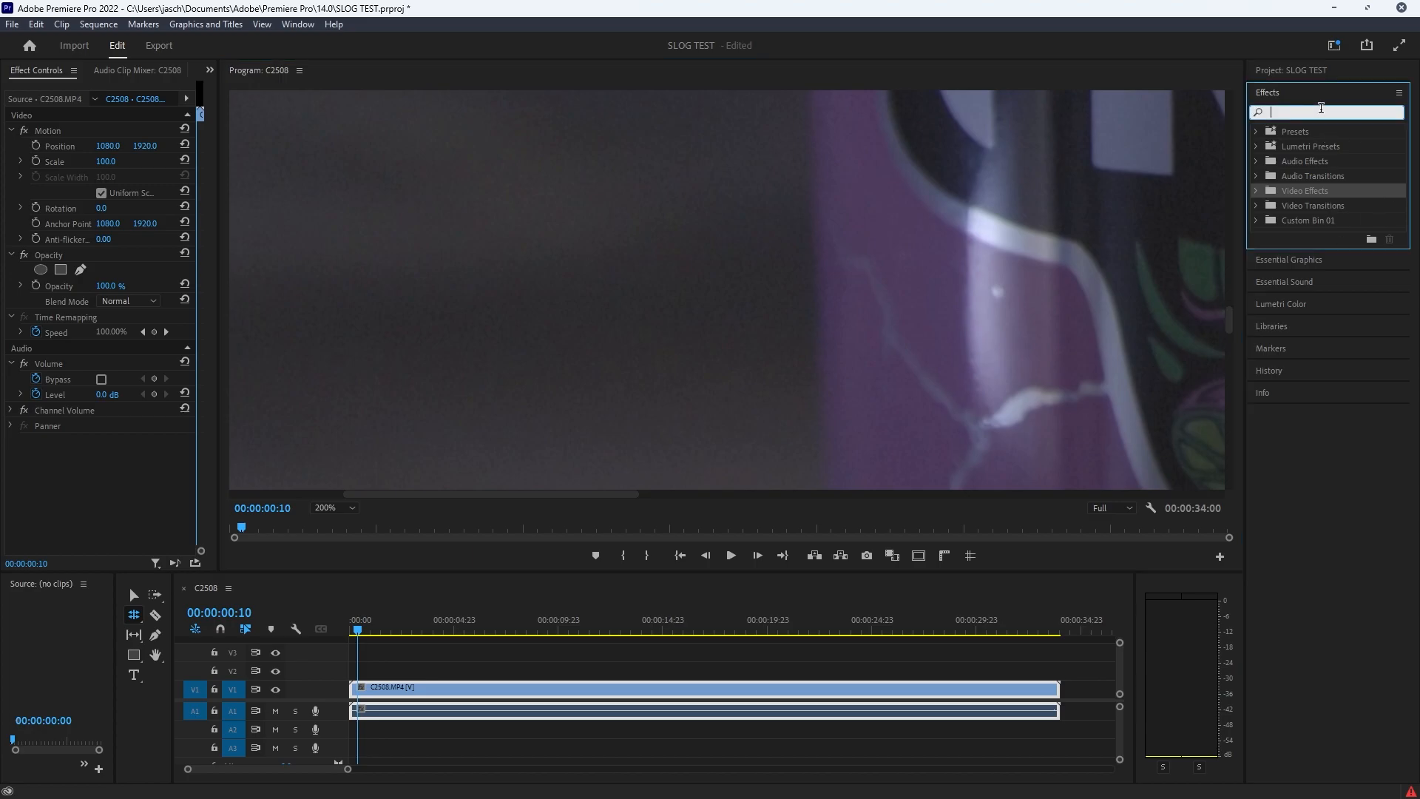
text(neat)
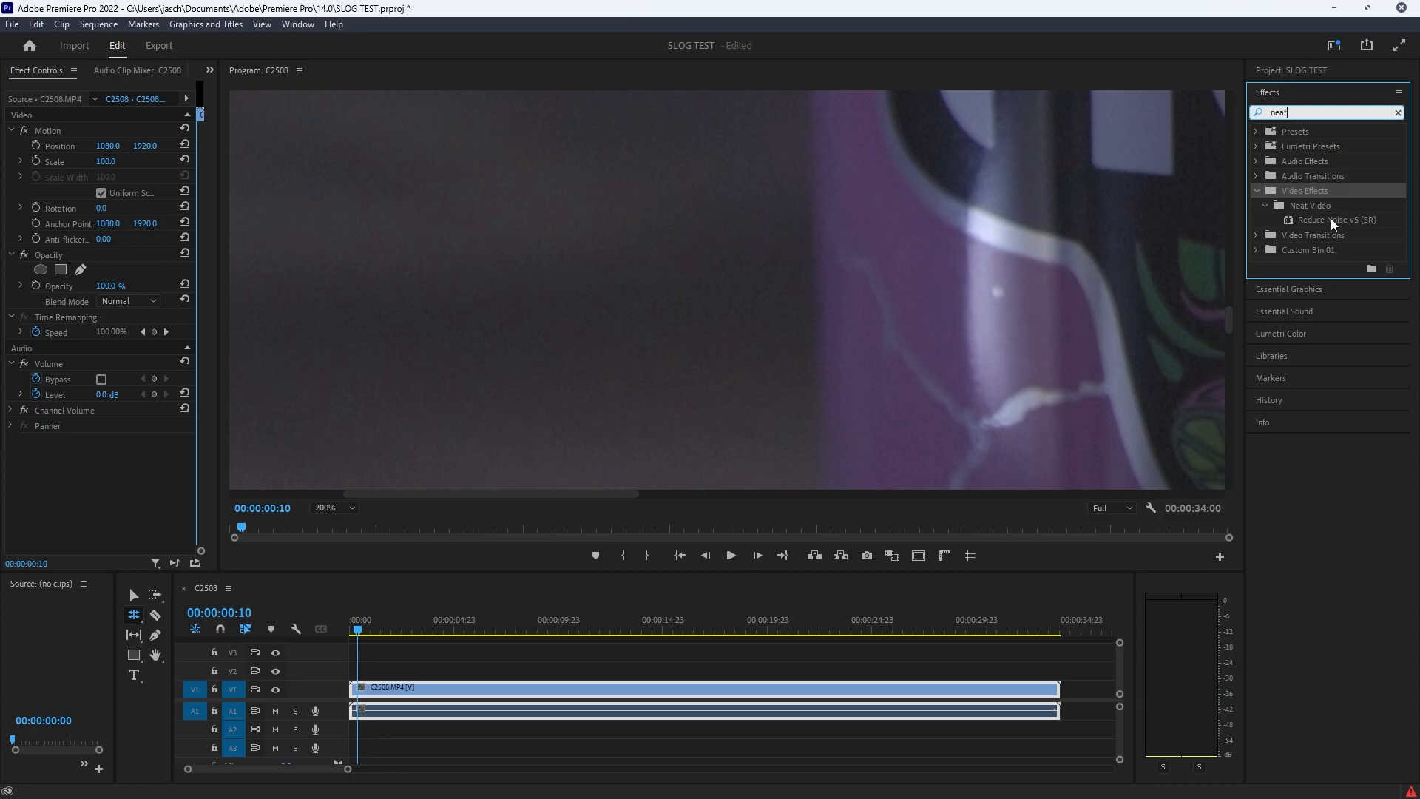
click(1351, 725)
key(v)
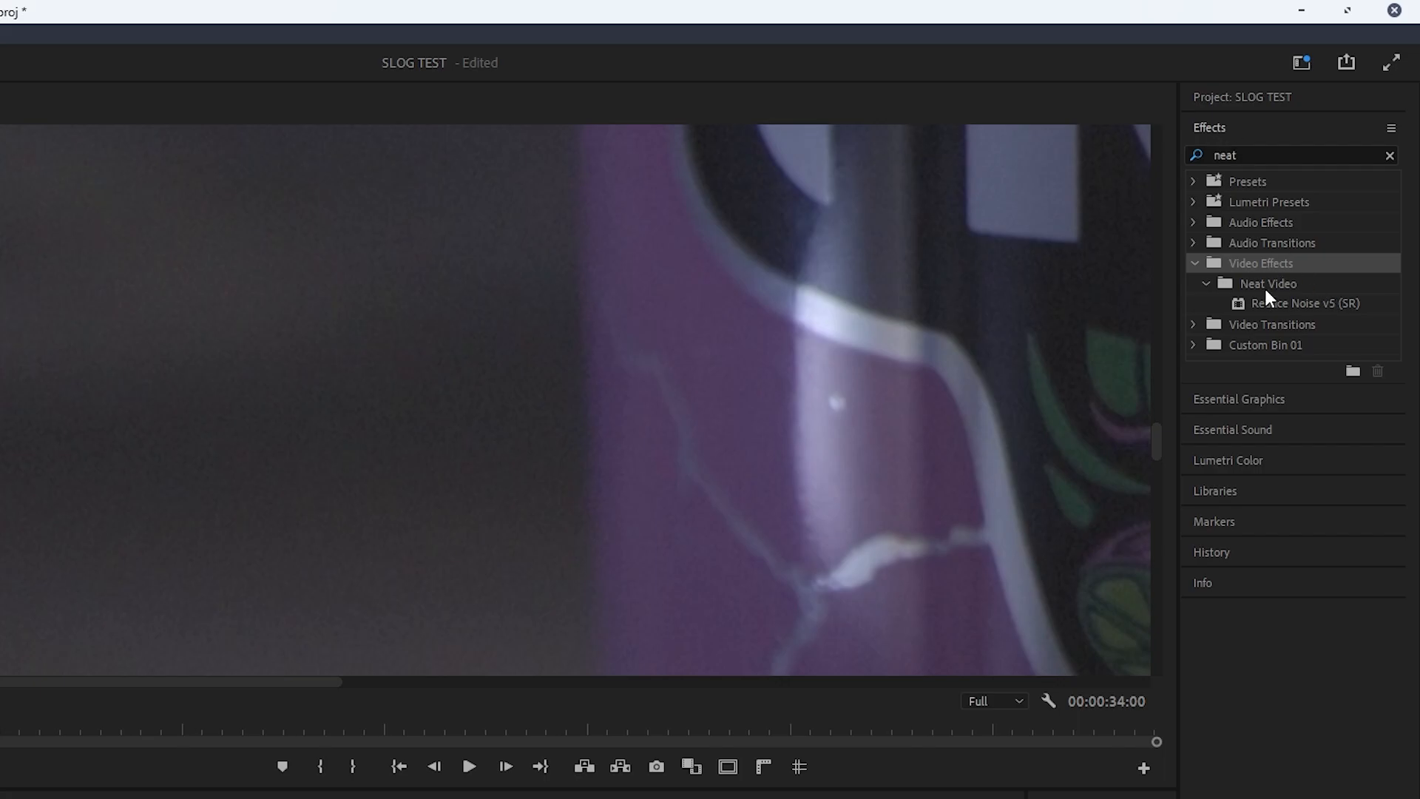
drag(1303, 304, 310, 798)
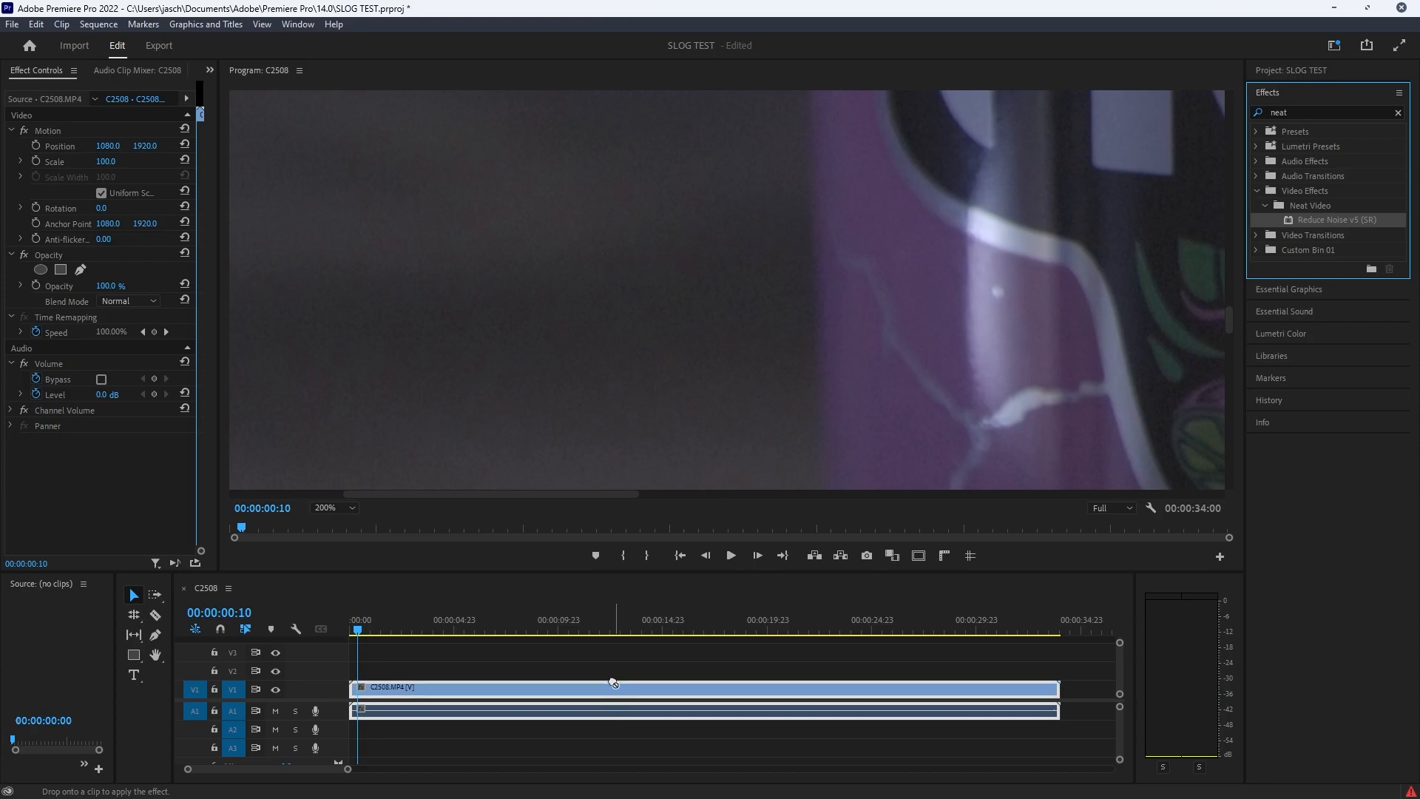
drag(613, 681, 613, 682)
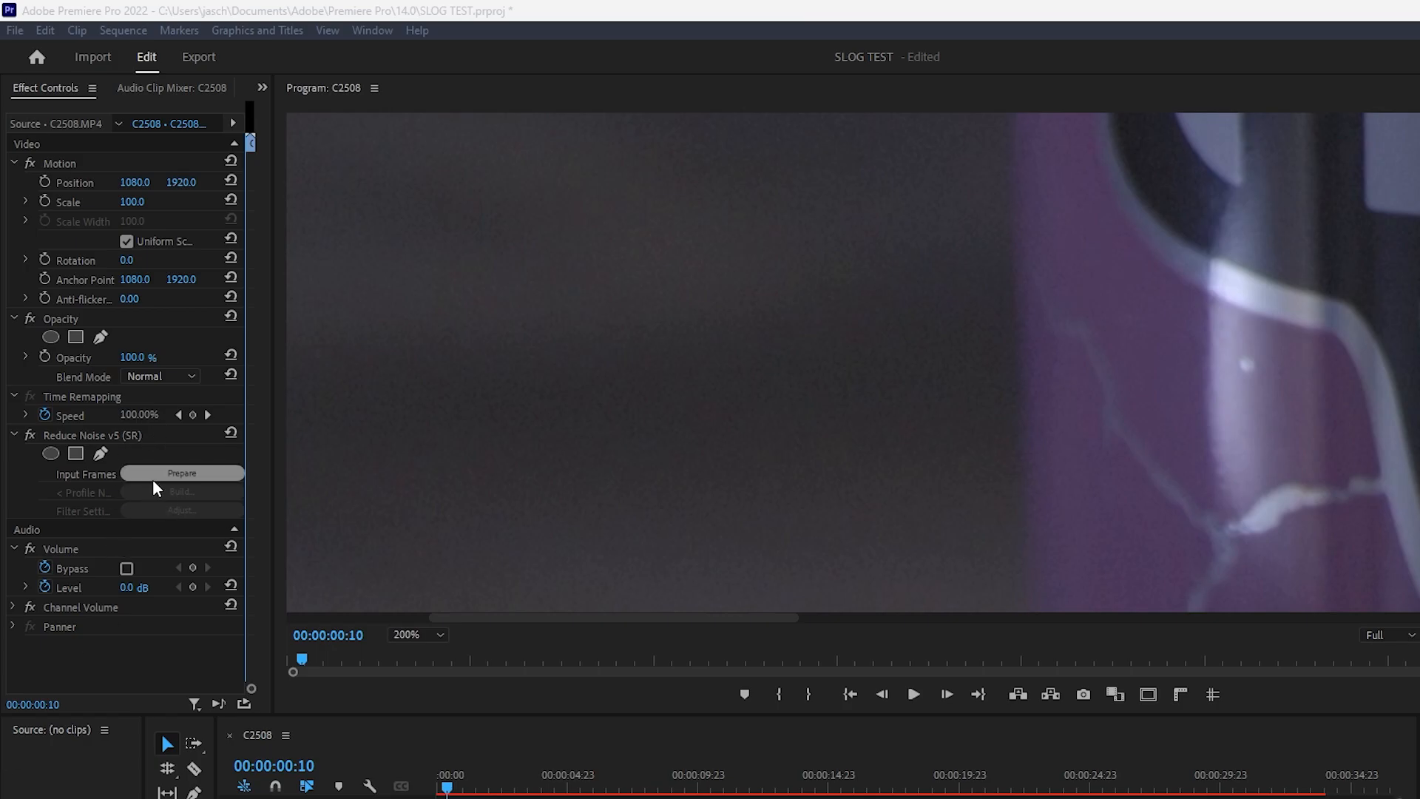
Step: Prepare the effect's input frames, and optimize Neat Video's performance preferences by running the speed test and accepting the best combination
click(219, 479)
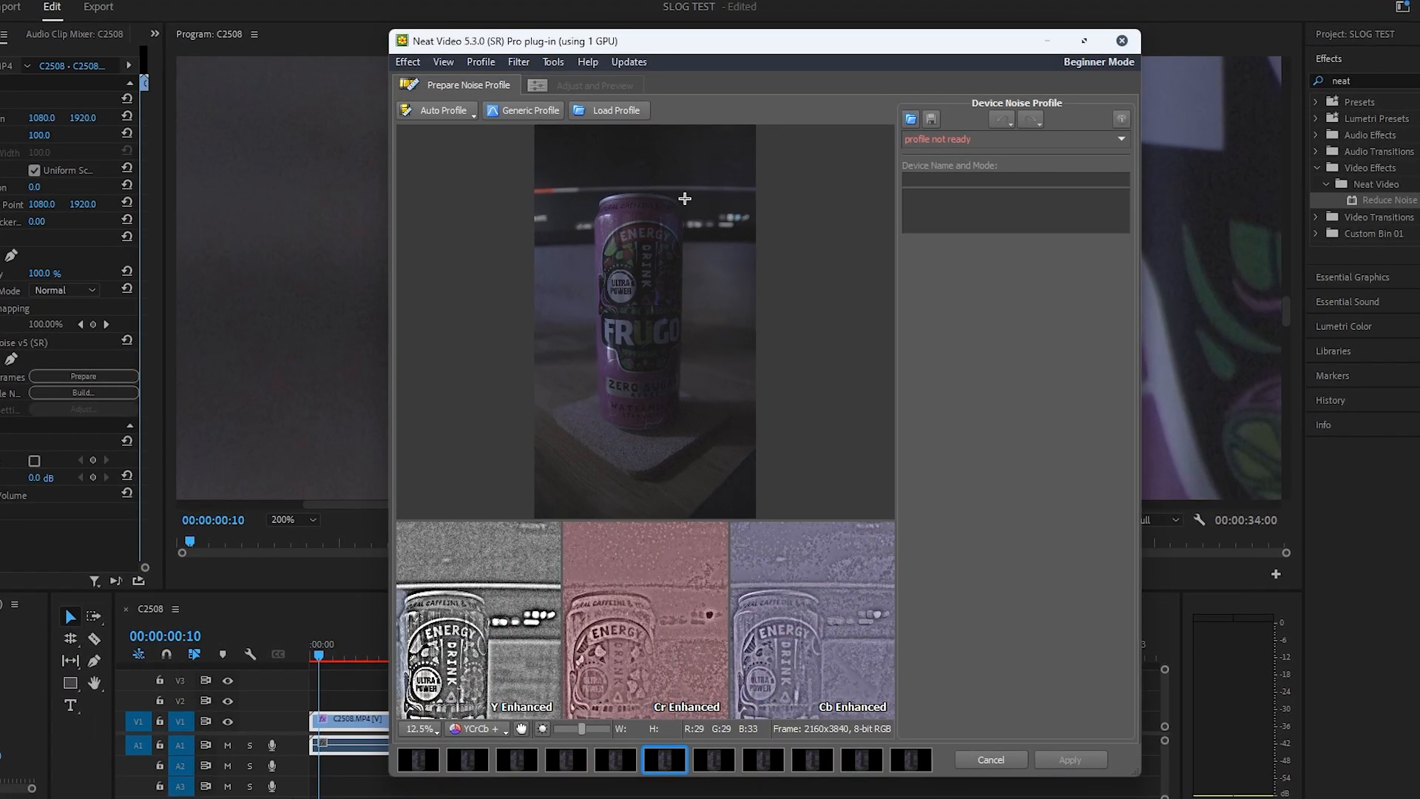
click(554, 65)
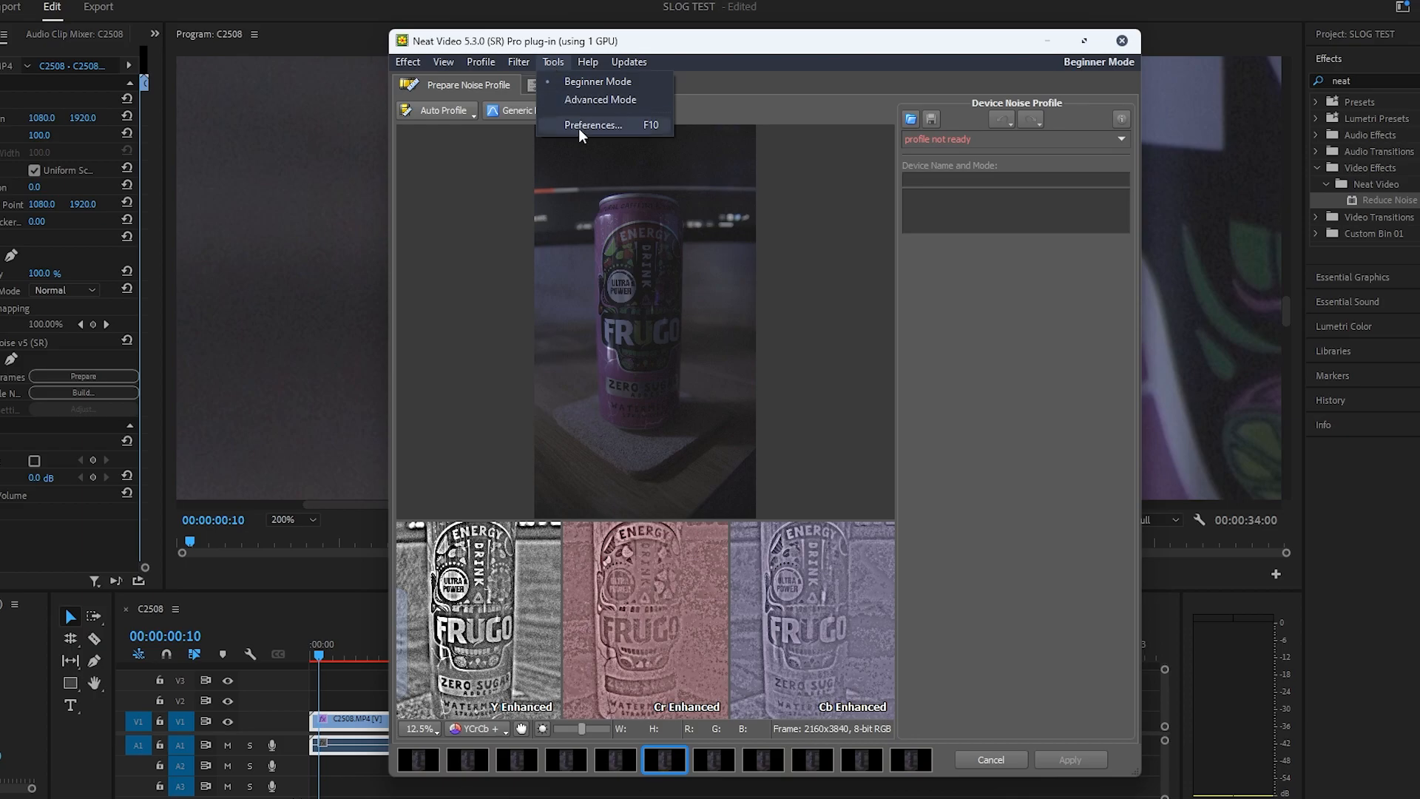
click(631, 132)
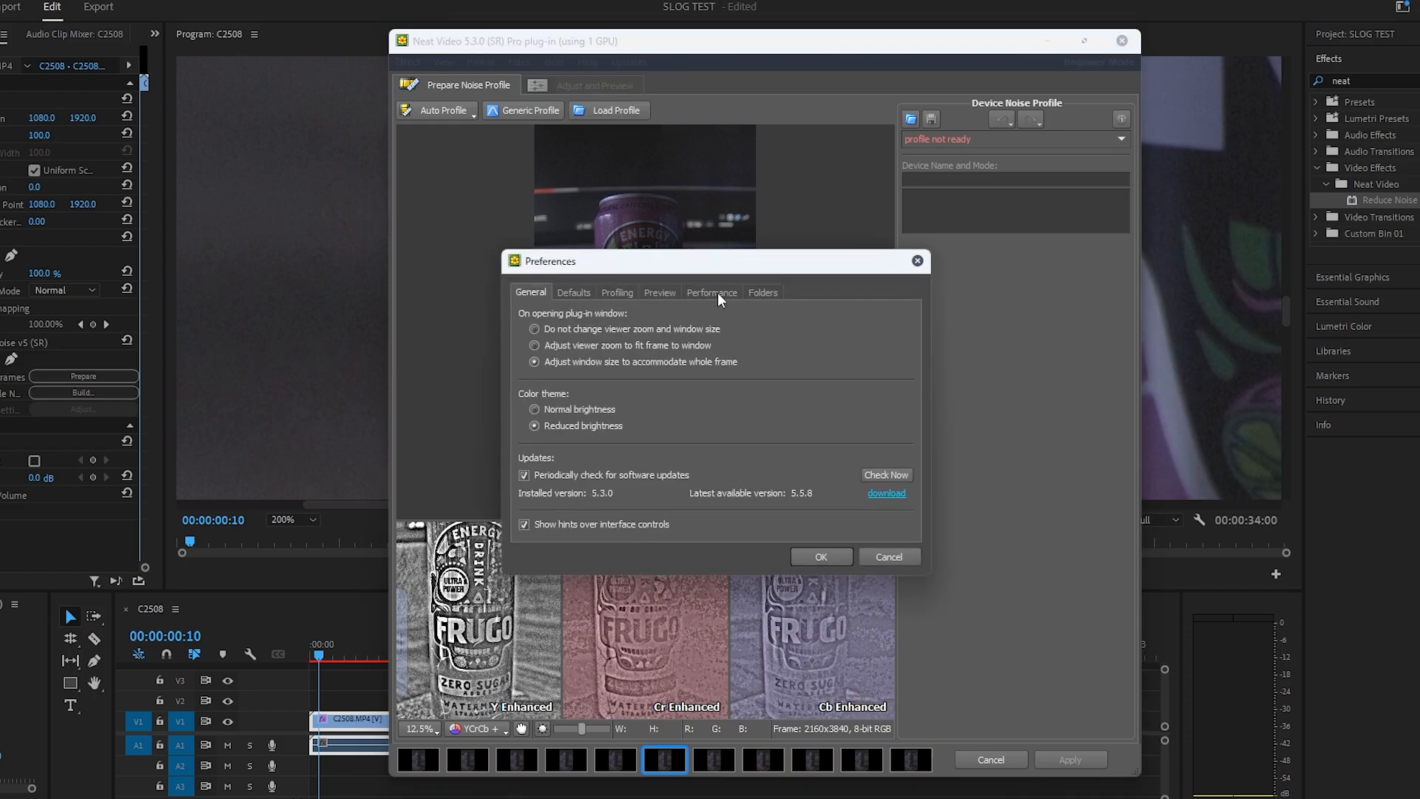
click(712, 293)
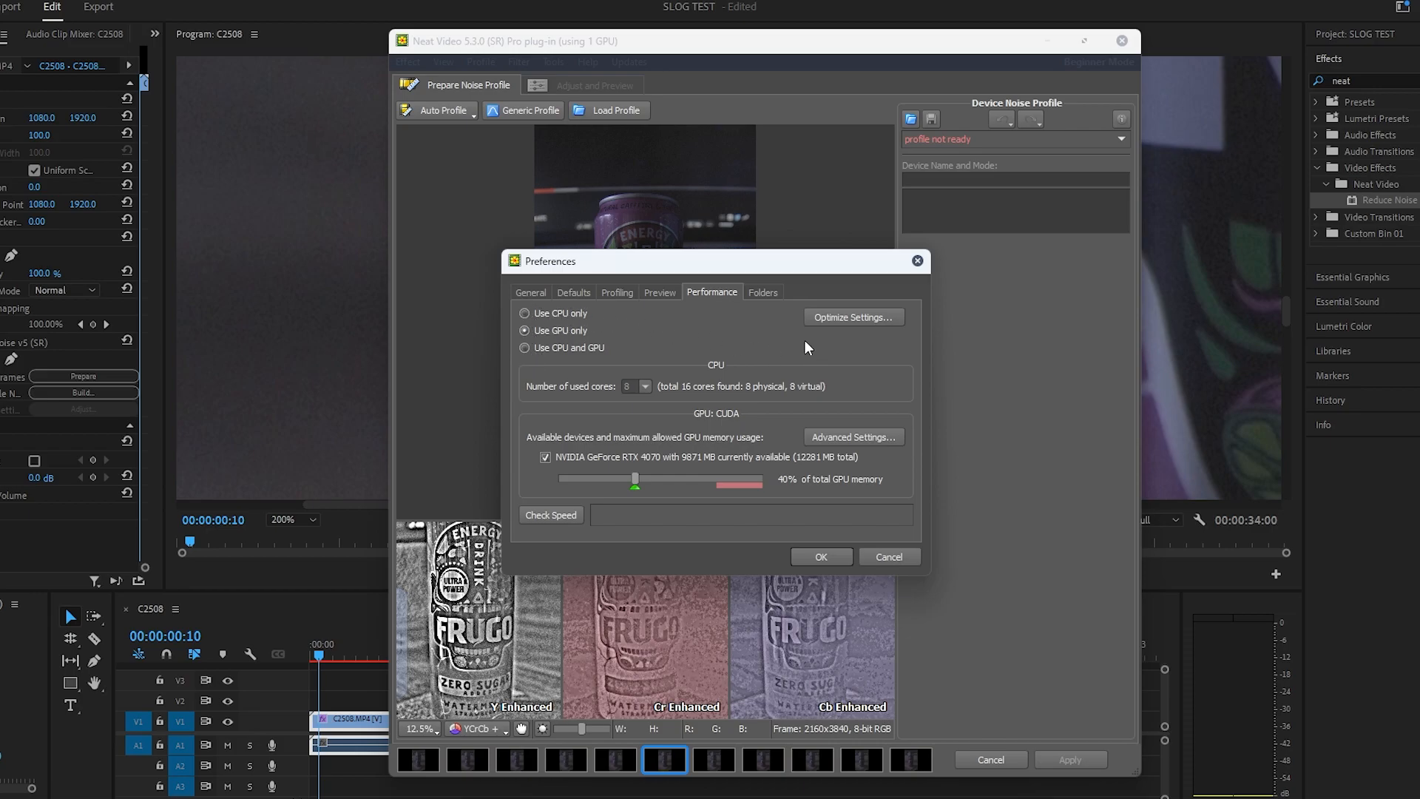
click(851, 323)
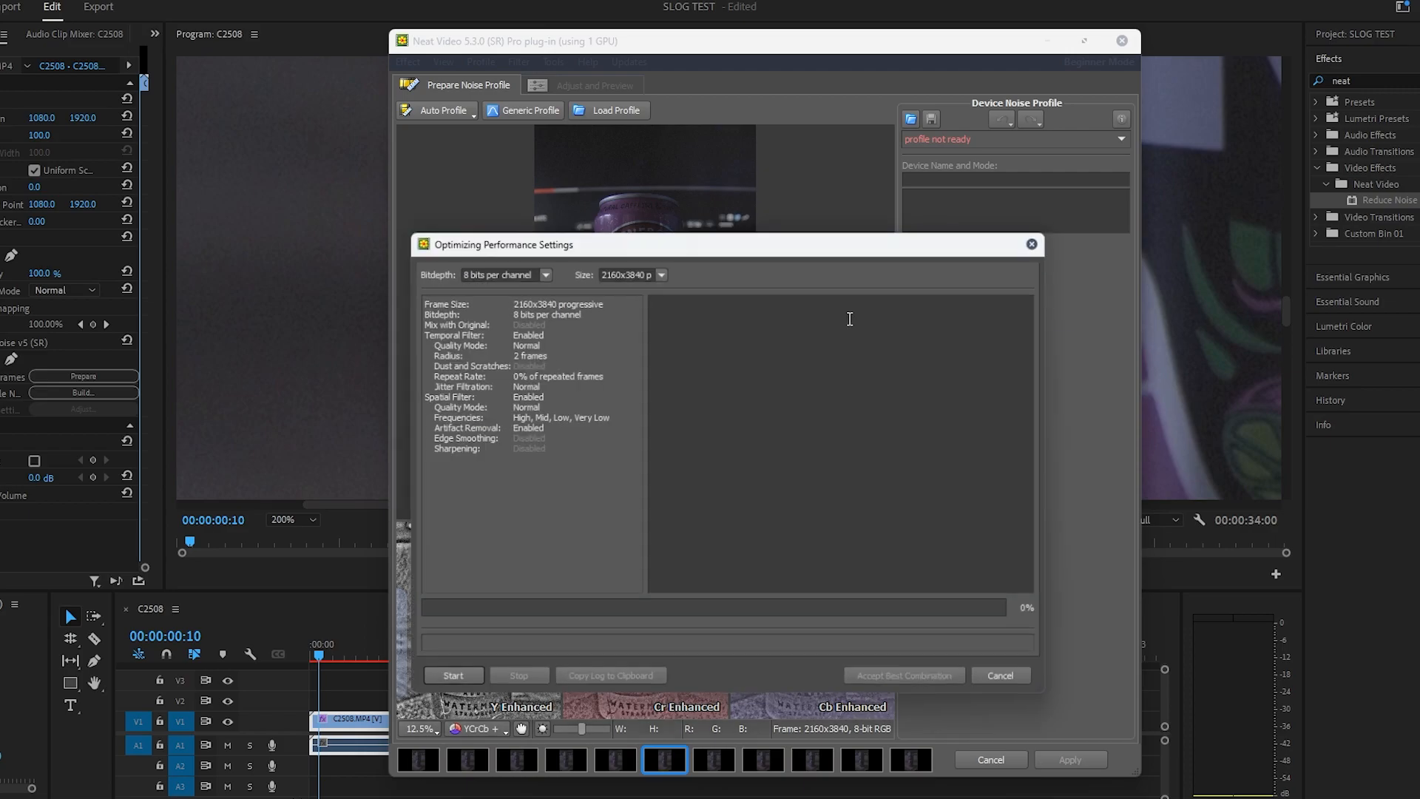
click(444, 685)
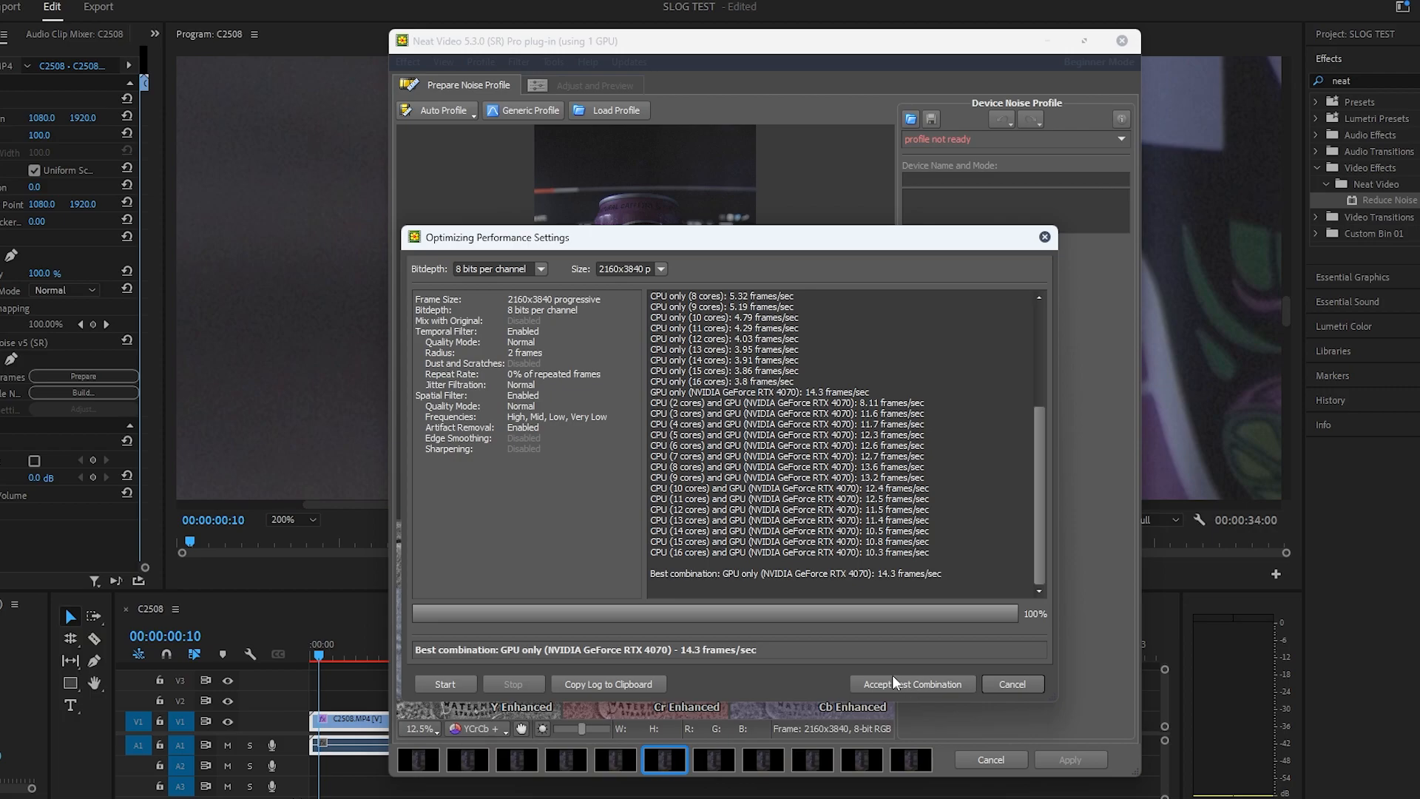
click(907, 690)
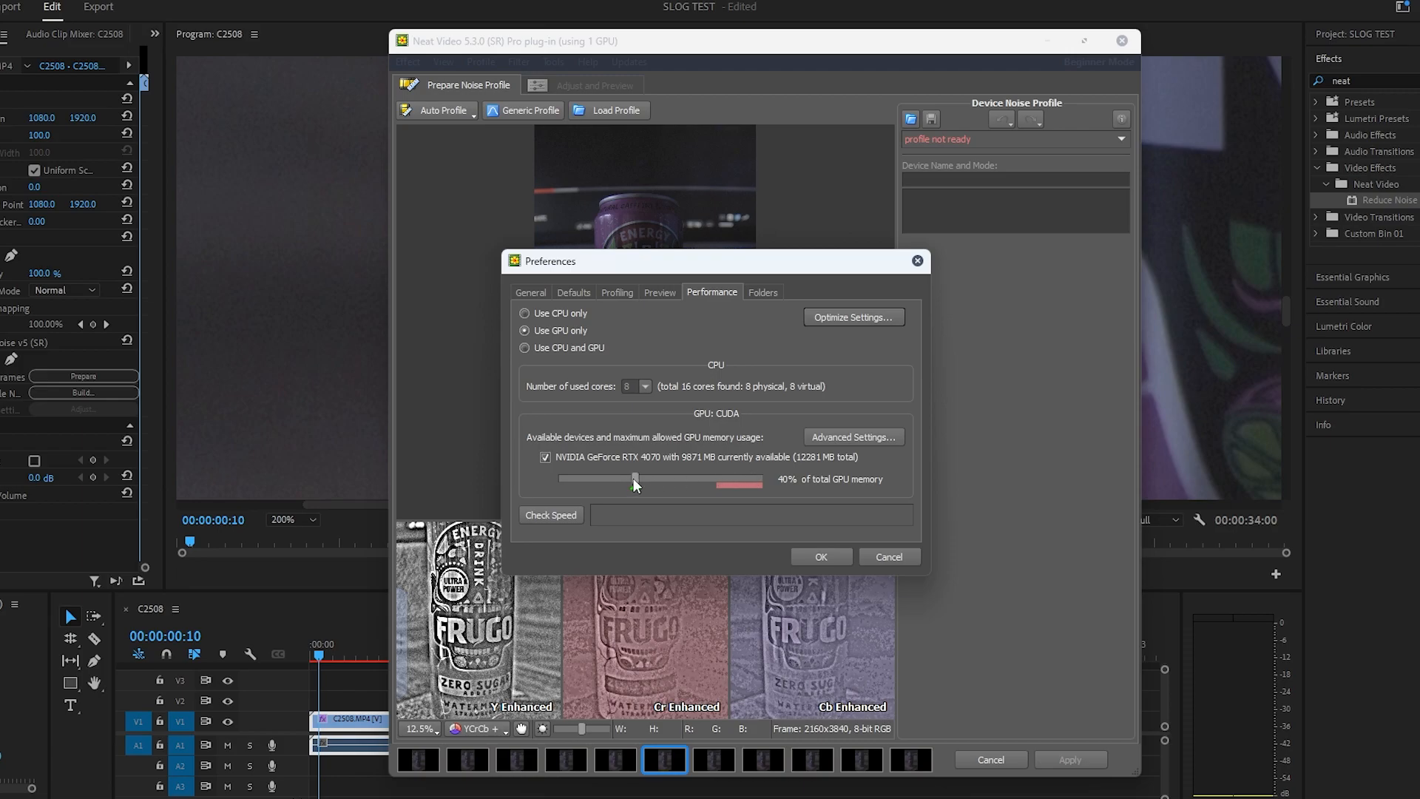
drag(634, 479, 635, 481)
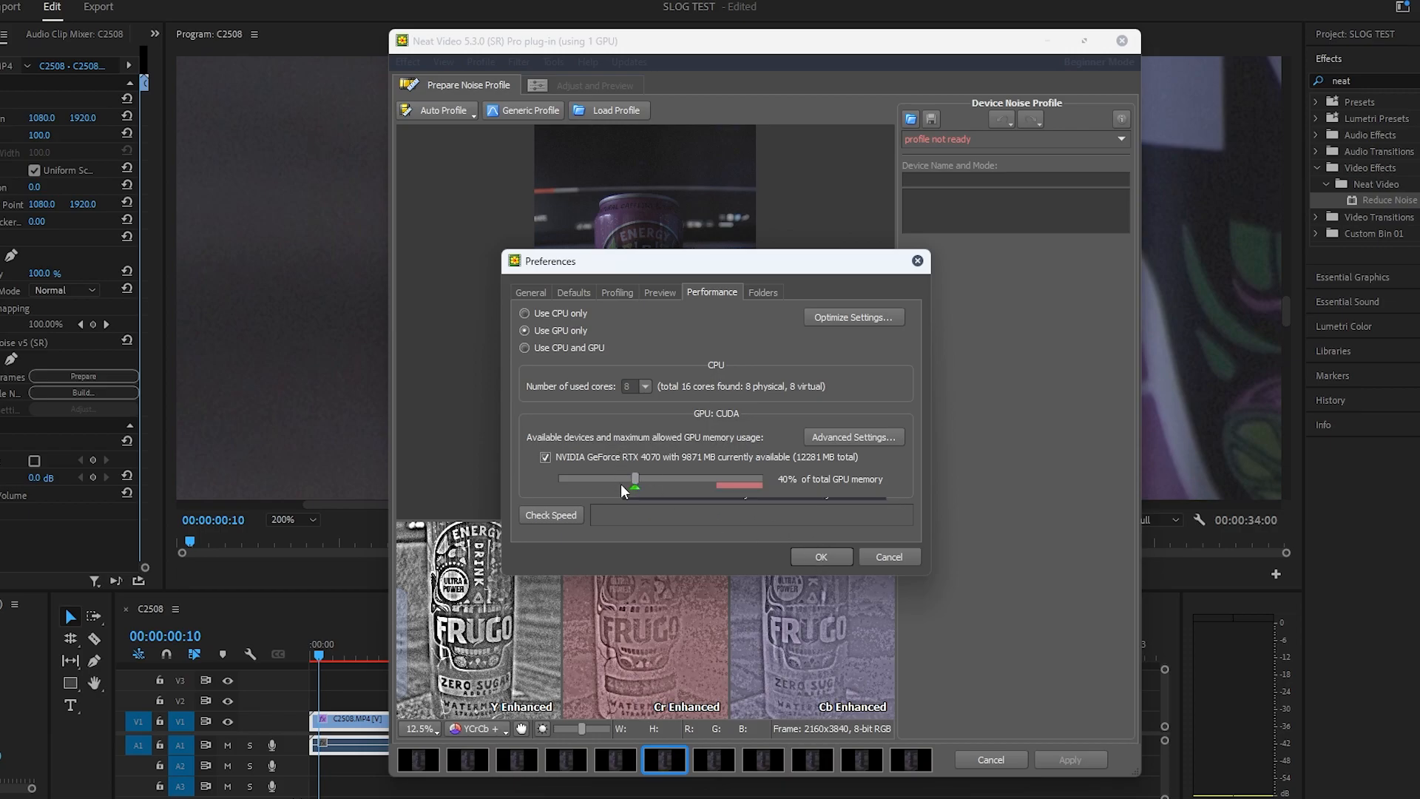
click(816, 557)
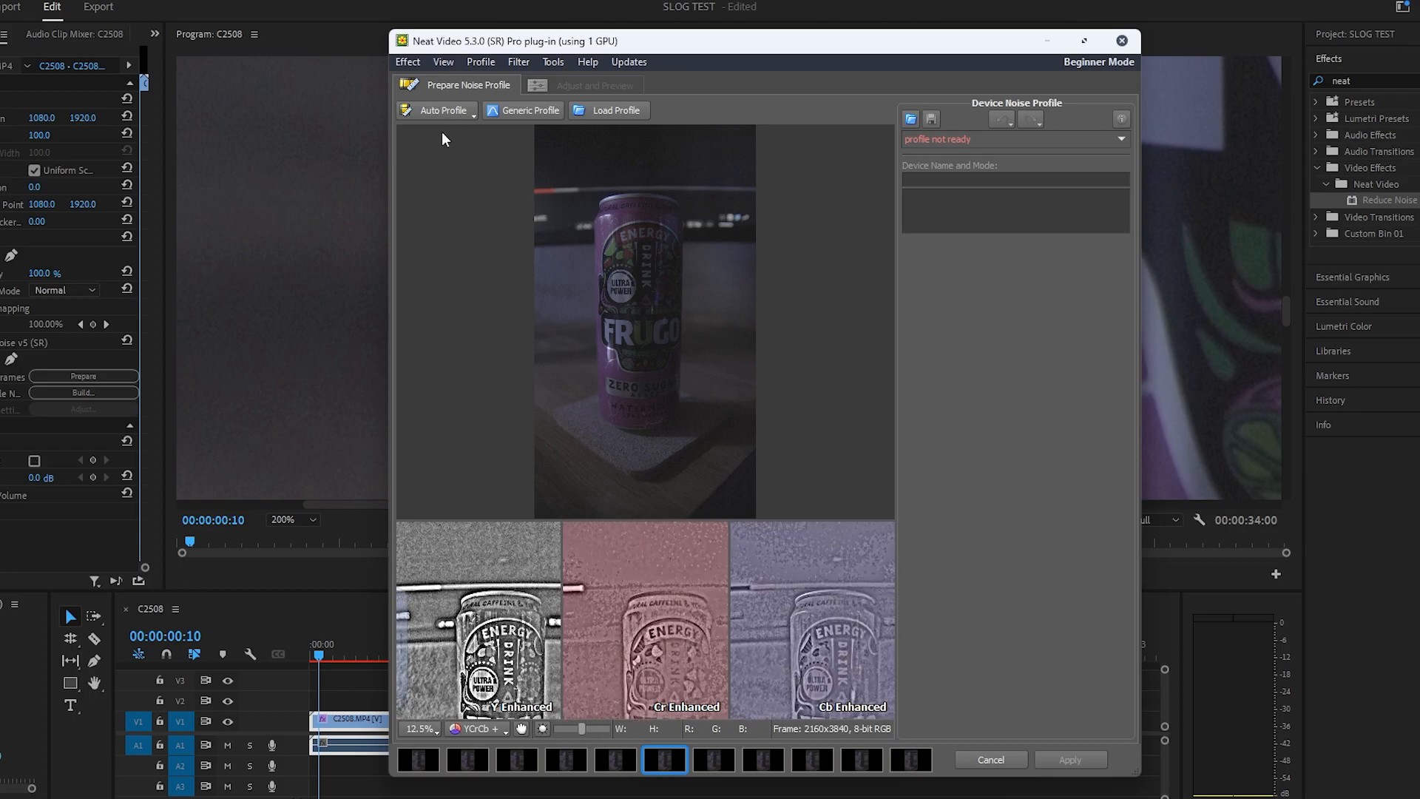
Step: Build an automatic noise profile, place the sample area on the uniform dark background above the can, and apply the noise reduction
click(446, 108)
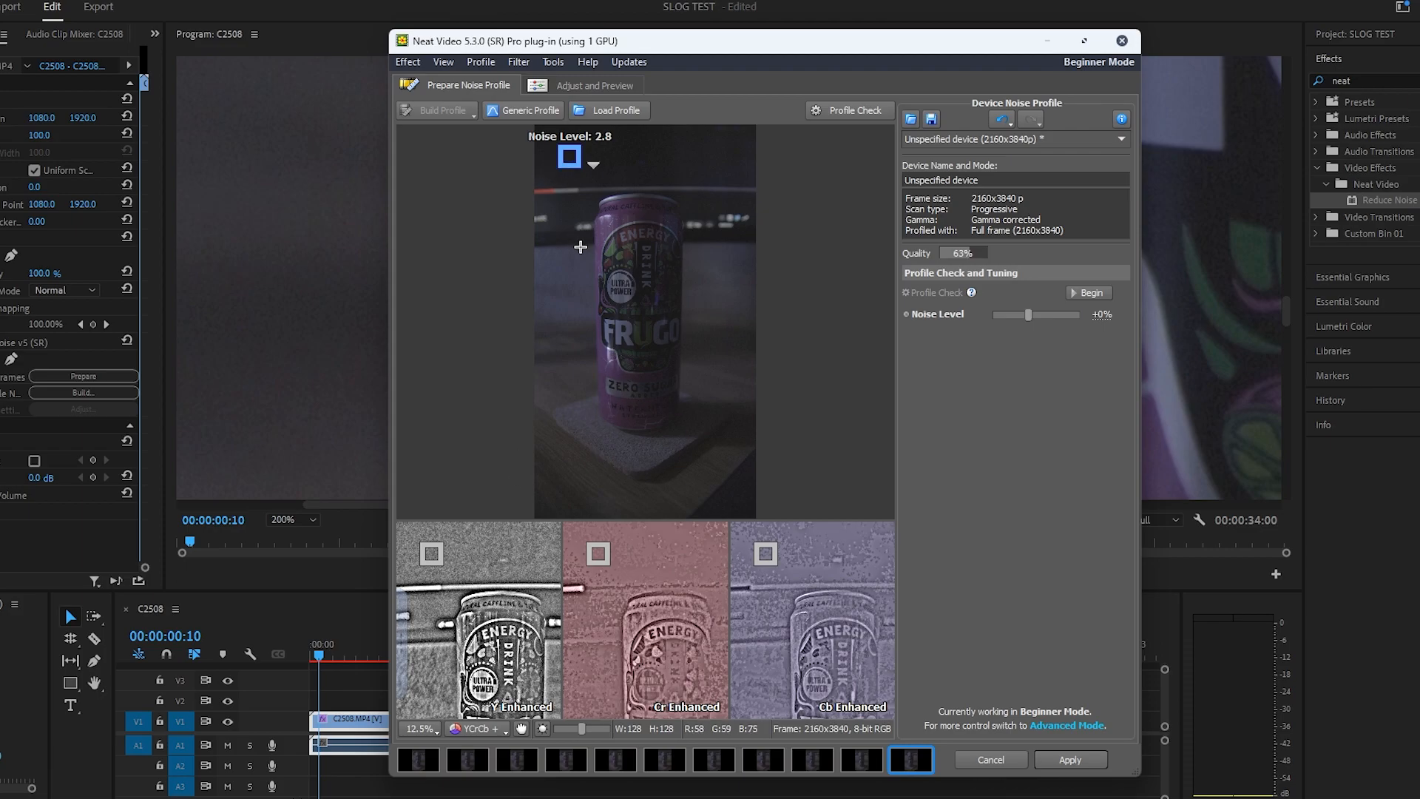
mouse_move(571, 157)
mouse_down()
mouse_move(716, 150)
mouse_move(549, 150)
mouse_move(568, 153)
mouse_up()
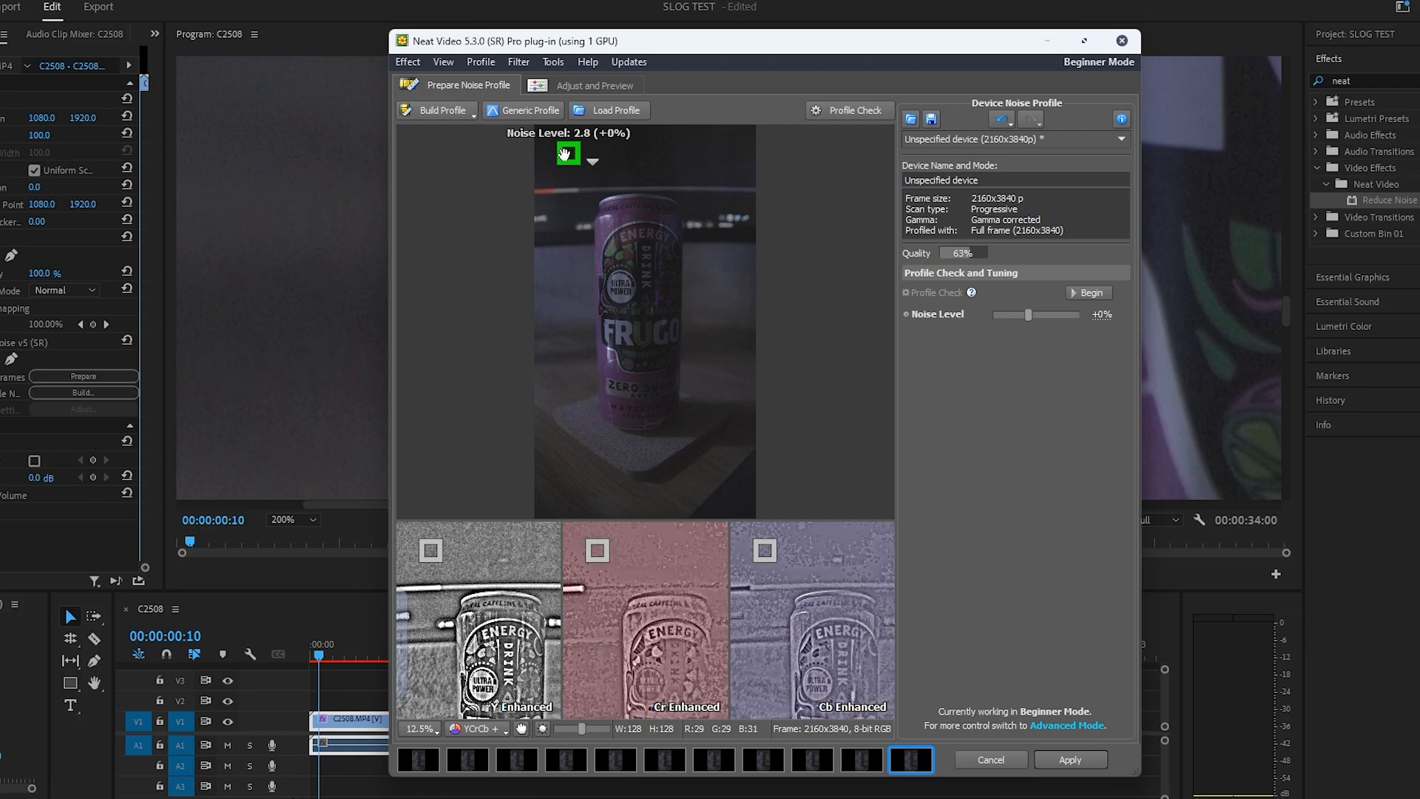
drag(565, 153, 596, 233)
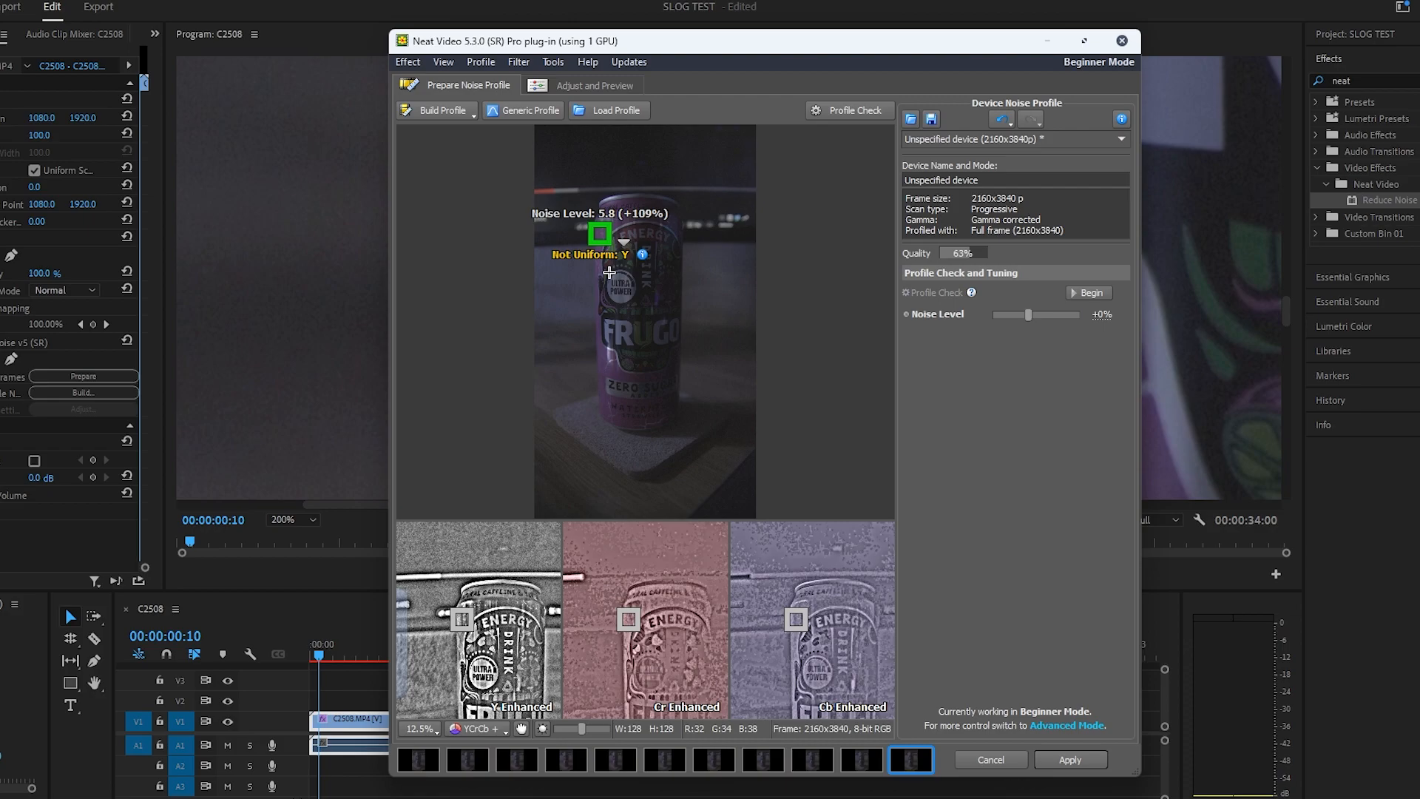
drag(600, 234, 572, 143)
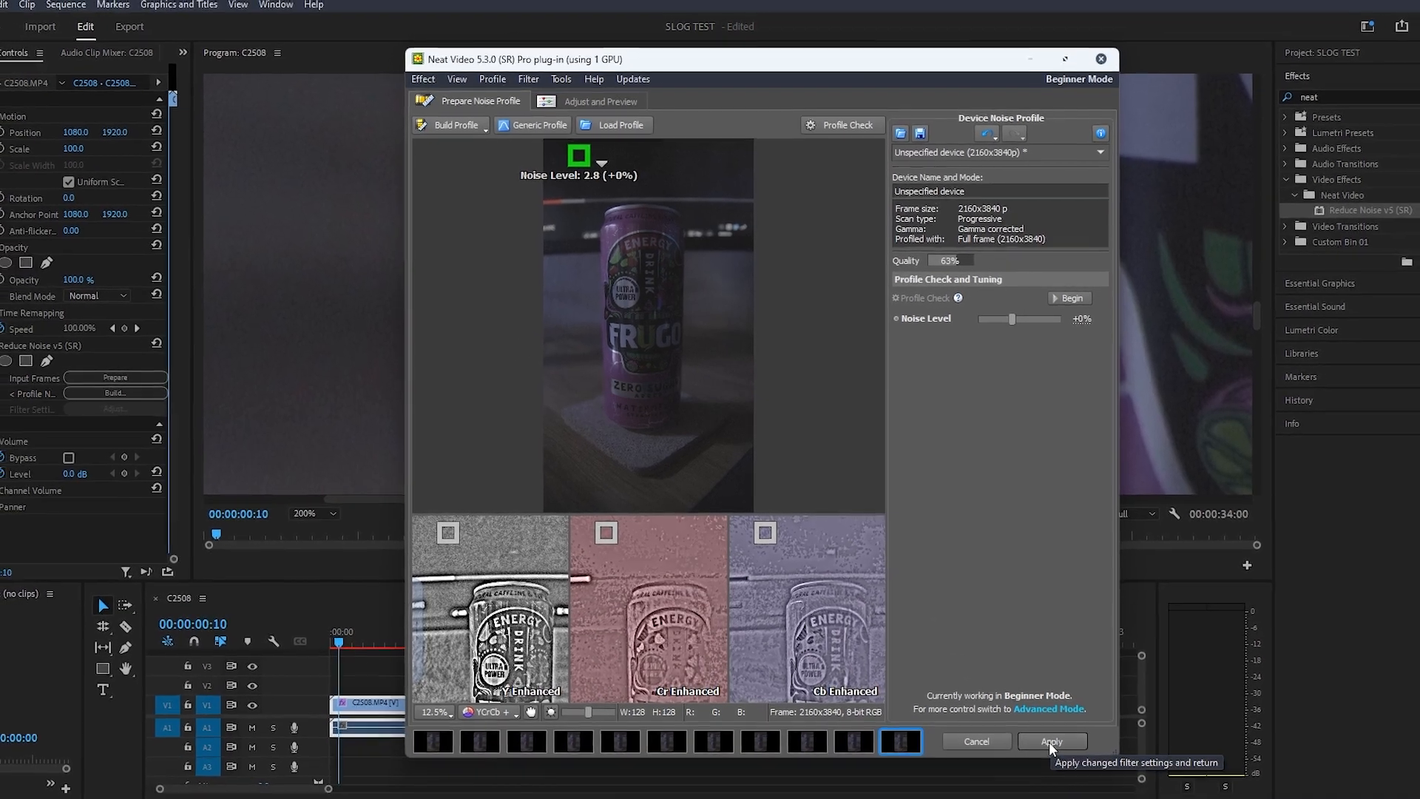
click(1049, 741)
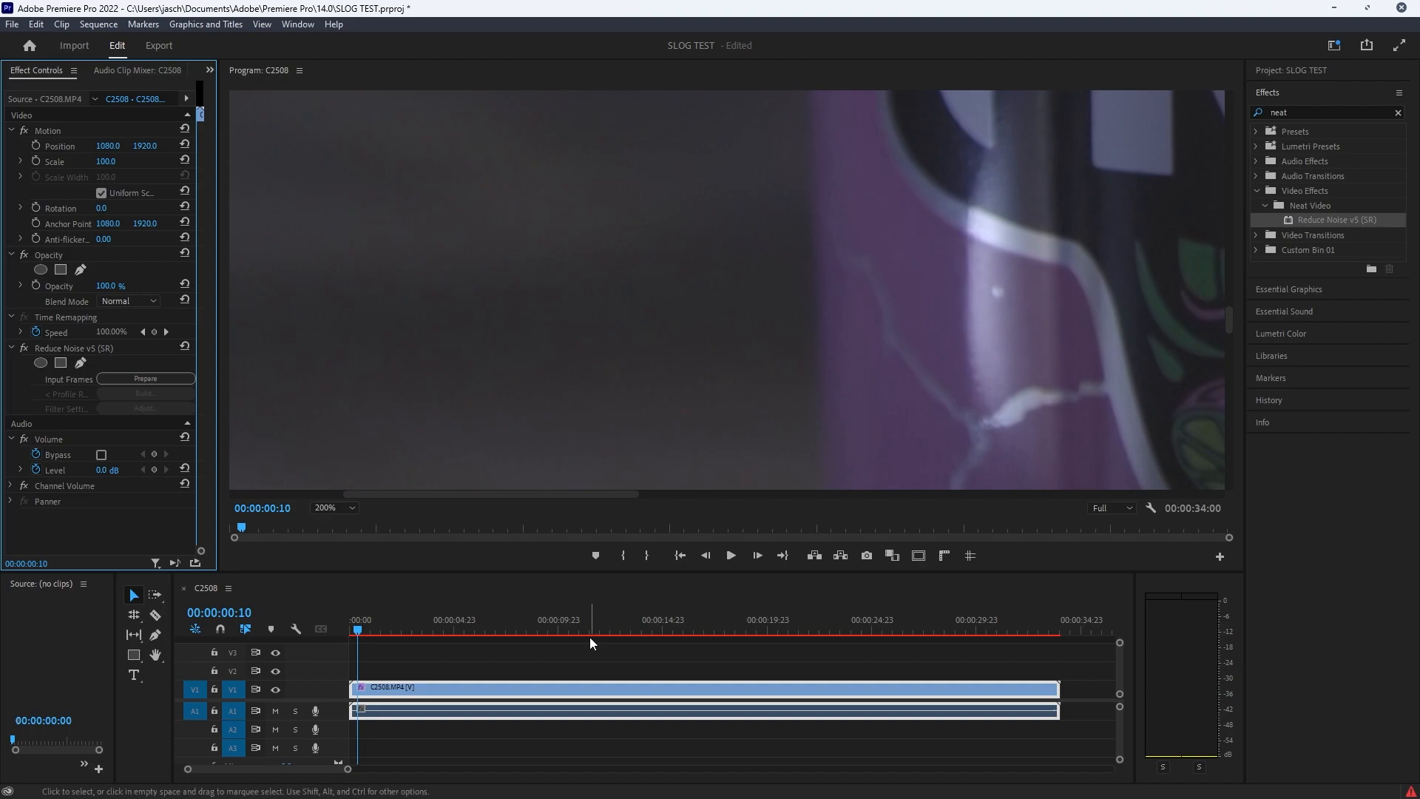
Step: Undo and redo the Reduce Noise effect to compare the footage with and without noise reduction
key(Return)
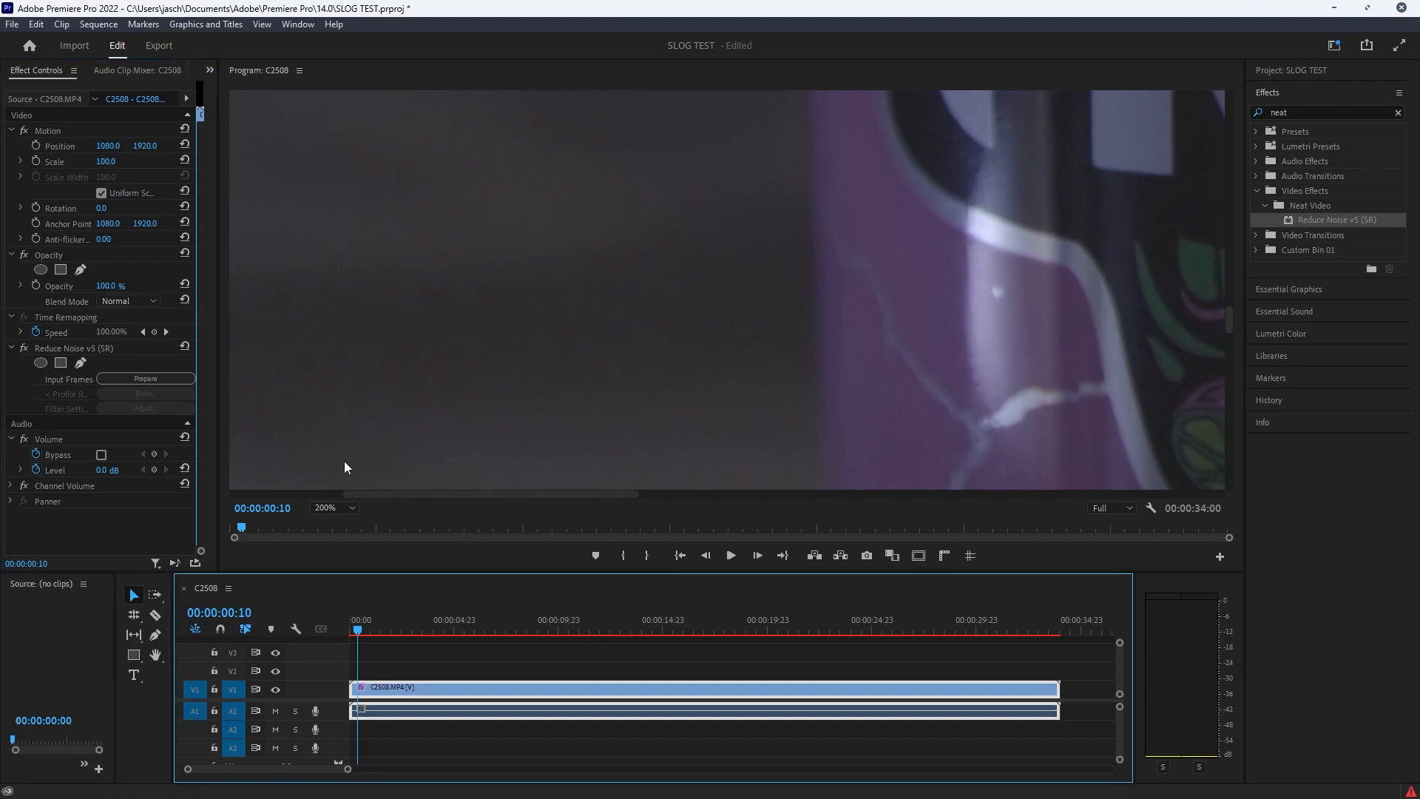
key(ctrl+z)
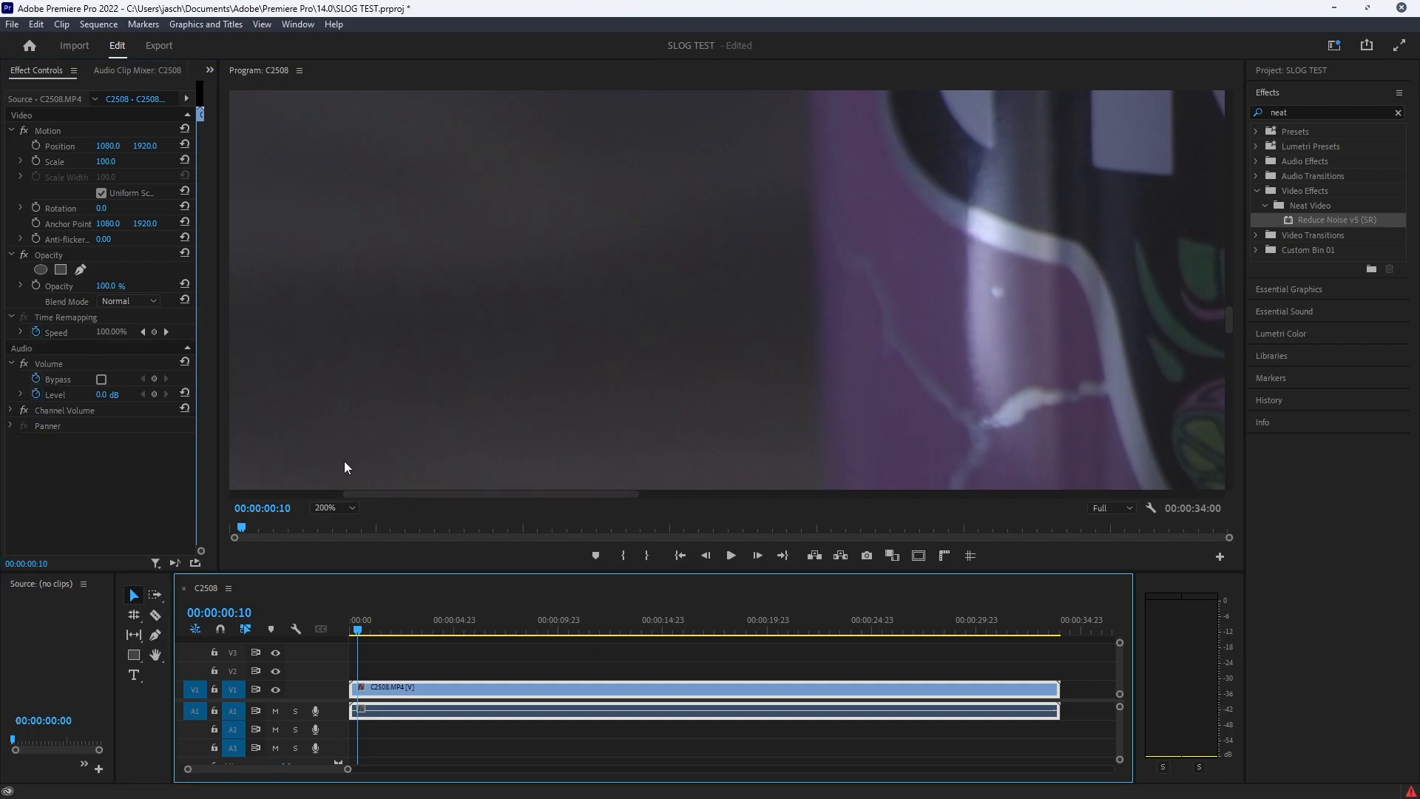
click(43, 29)
click(51, 56)
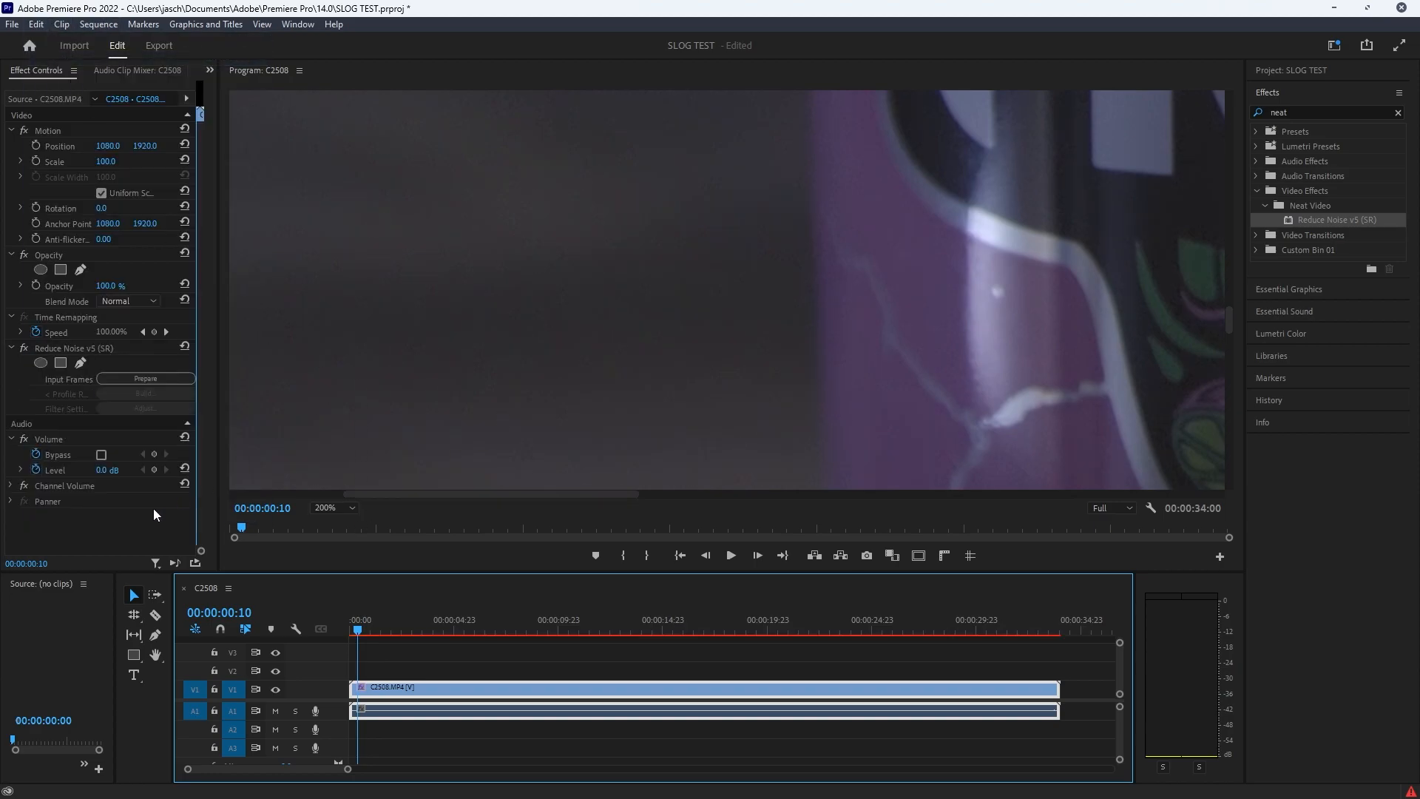
Step: Add a rectangular mask to the Reduce Noise effect with its vertical edge over the dark background, and set the mask feather to 0
click(60, 362)
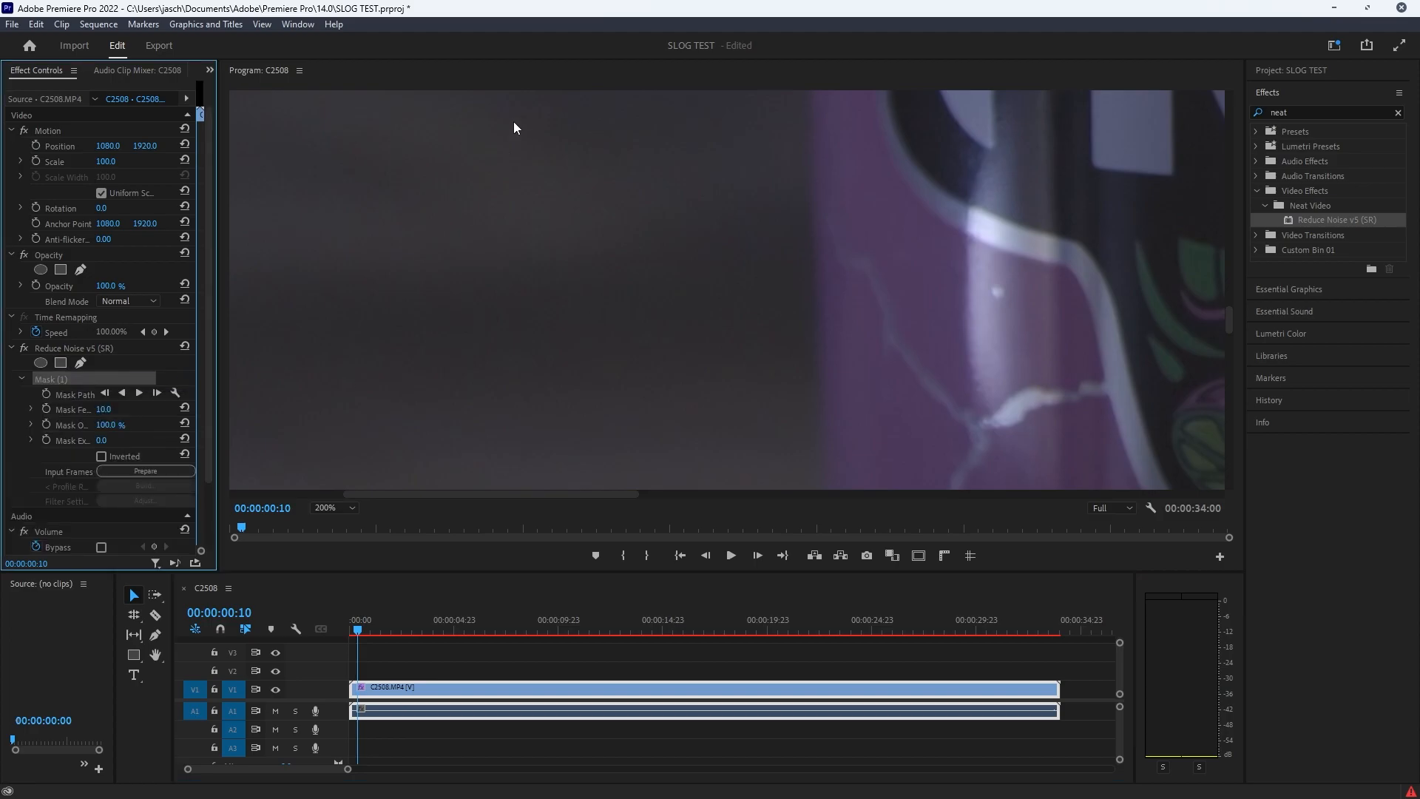
drag(1169, 209, 633, 221)
drag(749, 257, 713, 257)
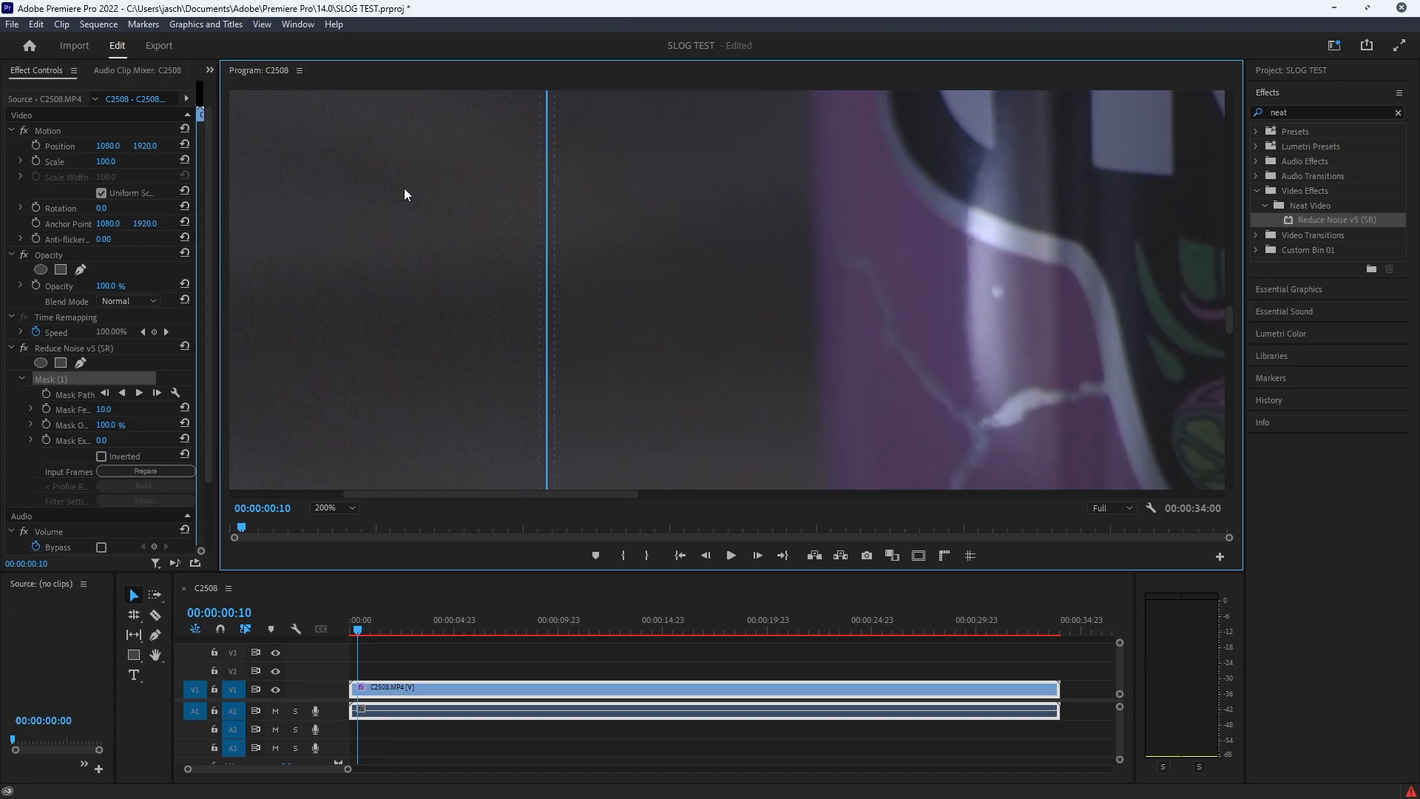
click(117, 406)
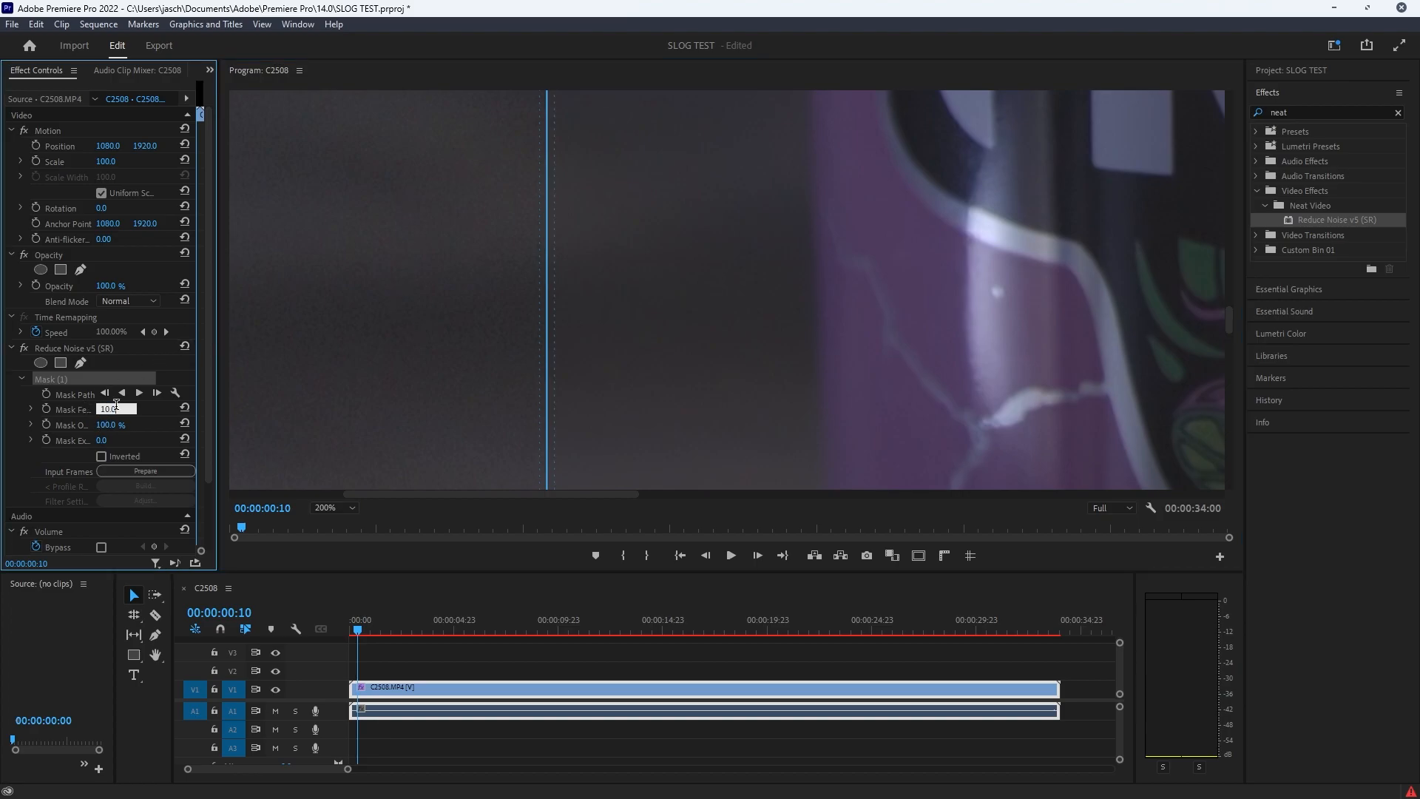
text(1)
click(475, 657)
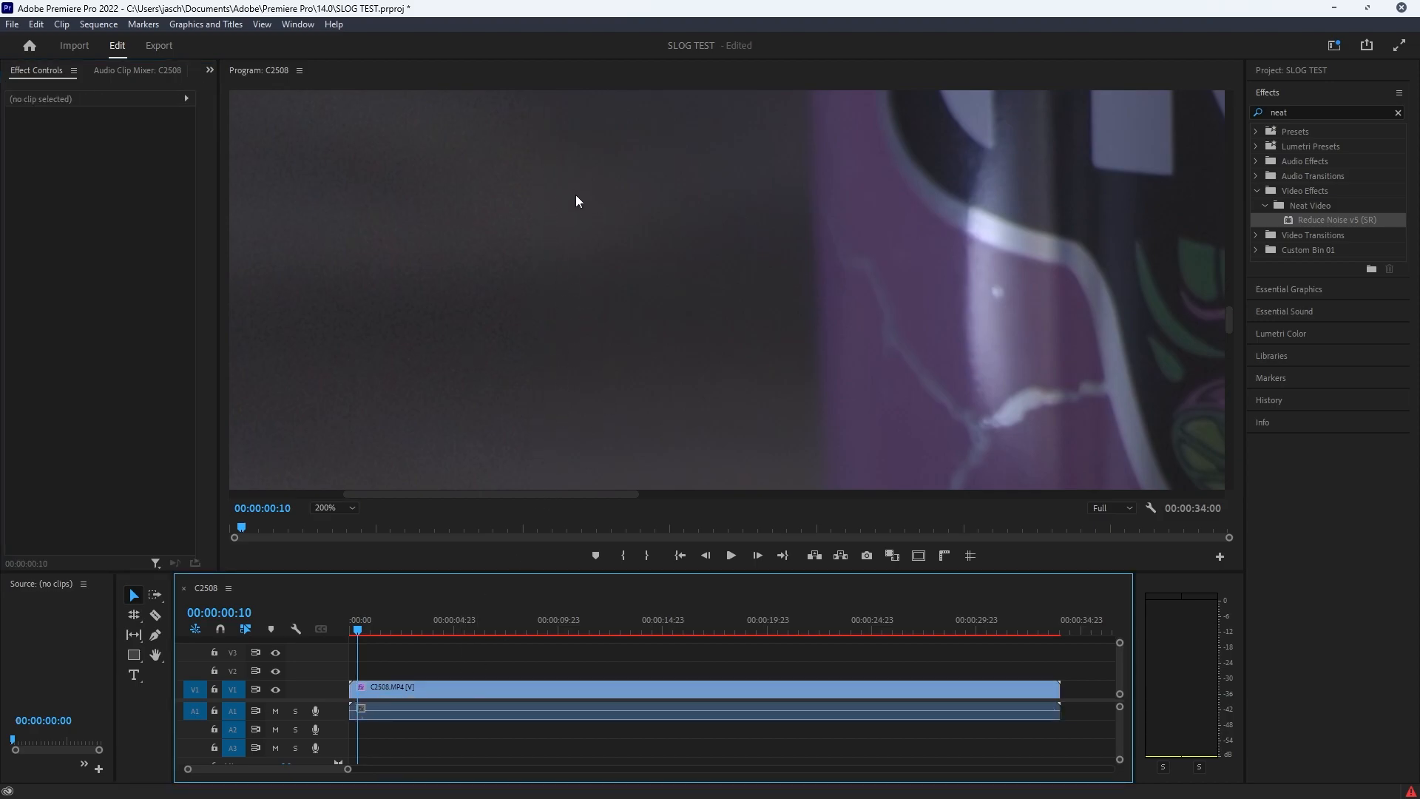
Step: Reselect the Reduce Noise mask and shift its vertical edge across the can to compare the denoised and original areas
click(384, 686)
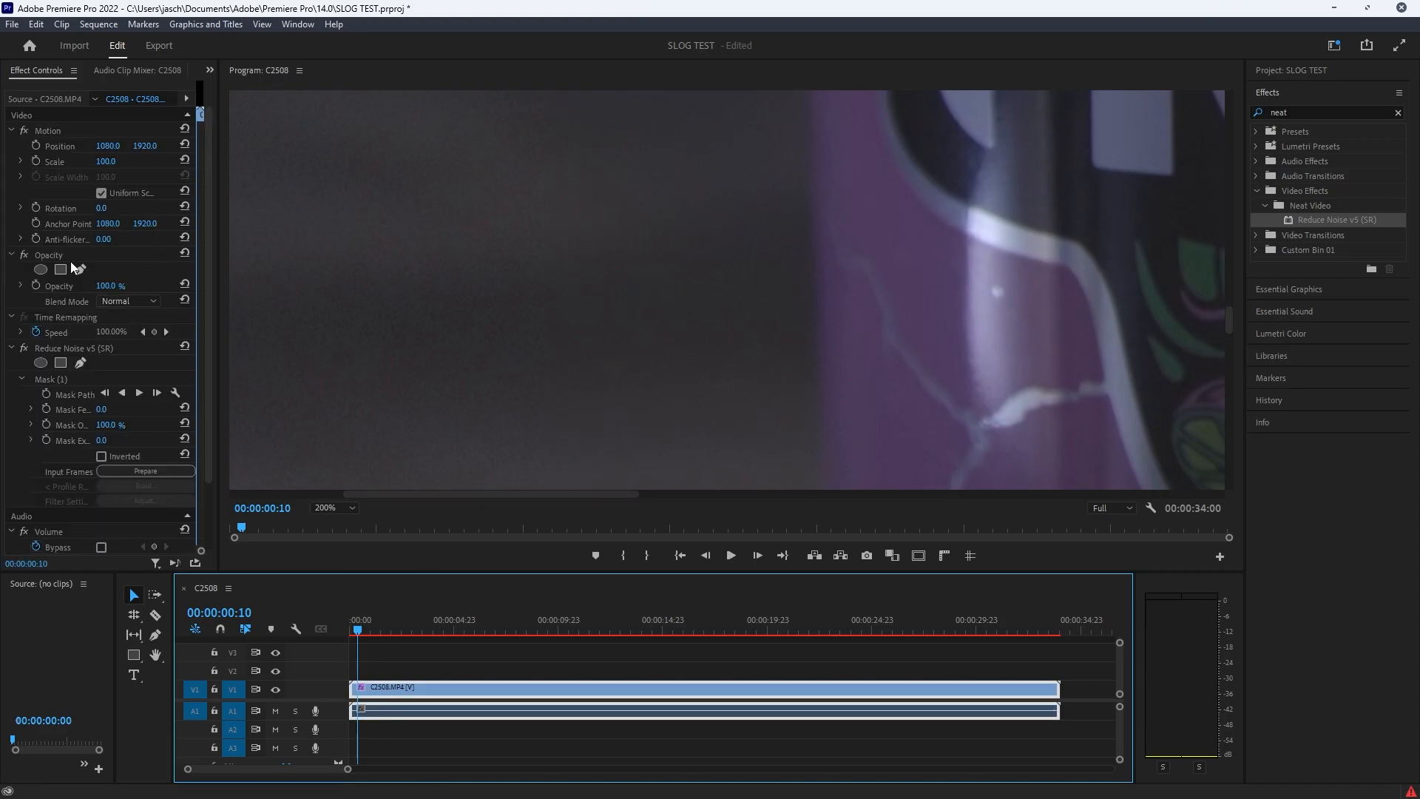
click(75, 382)
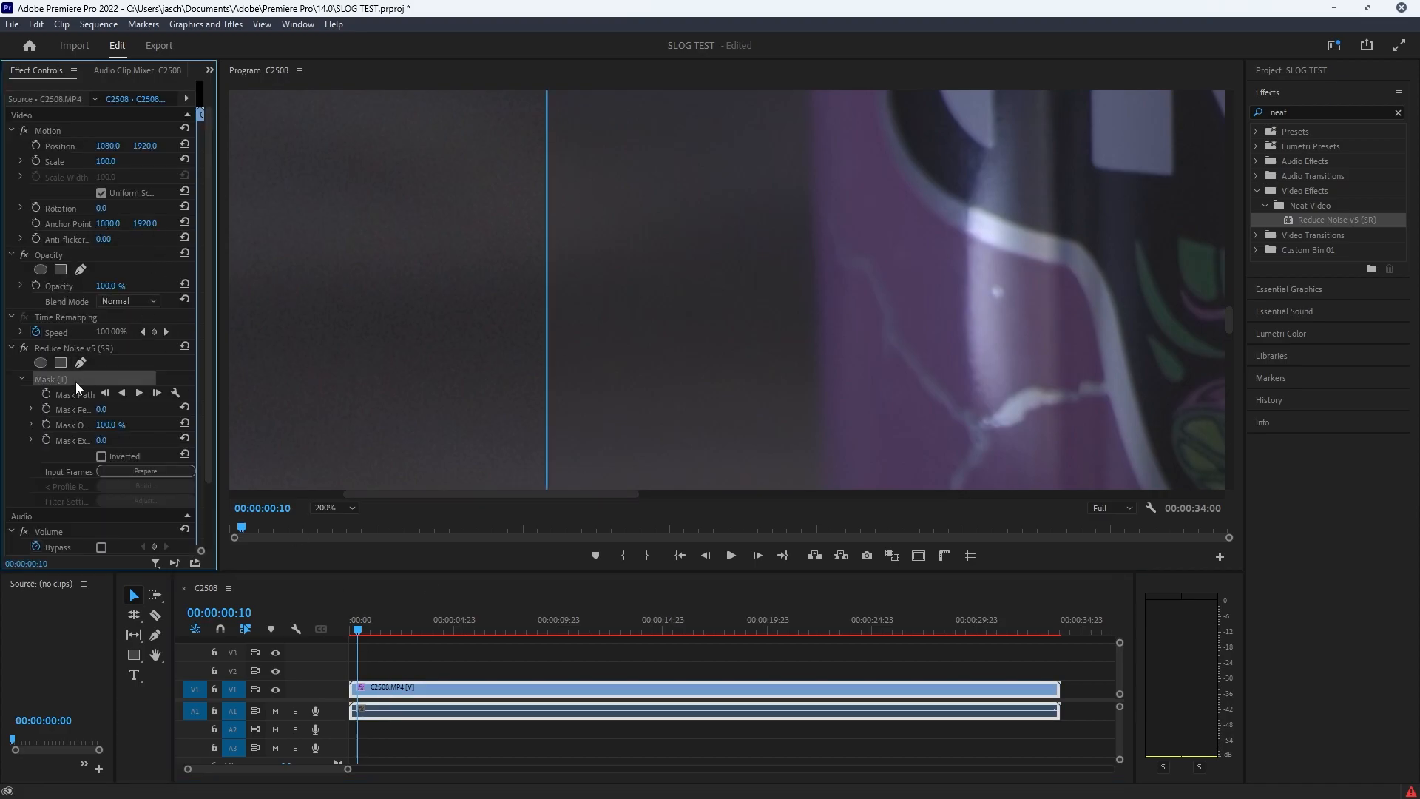
drag(1015, 257, 994, 260)
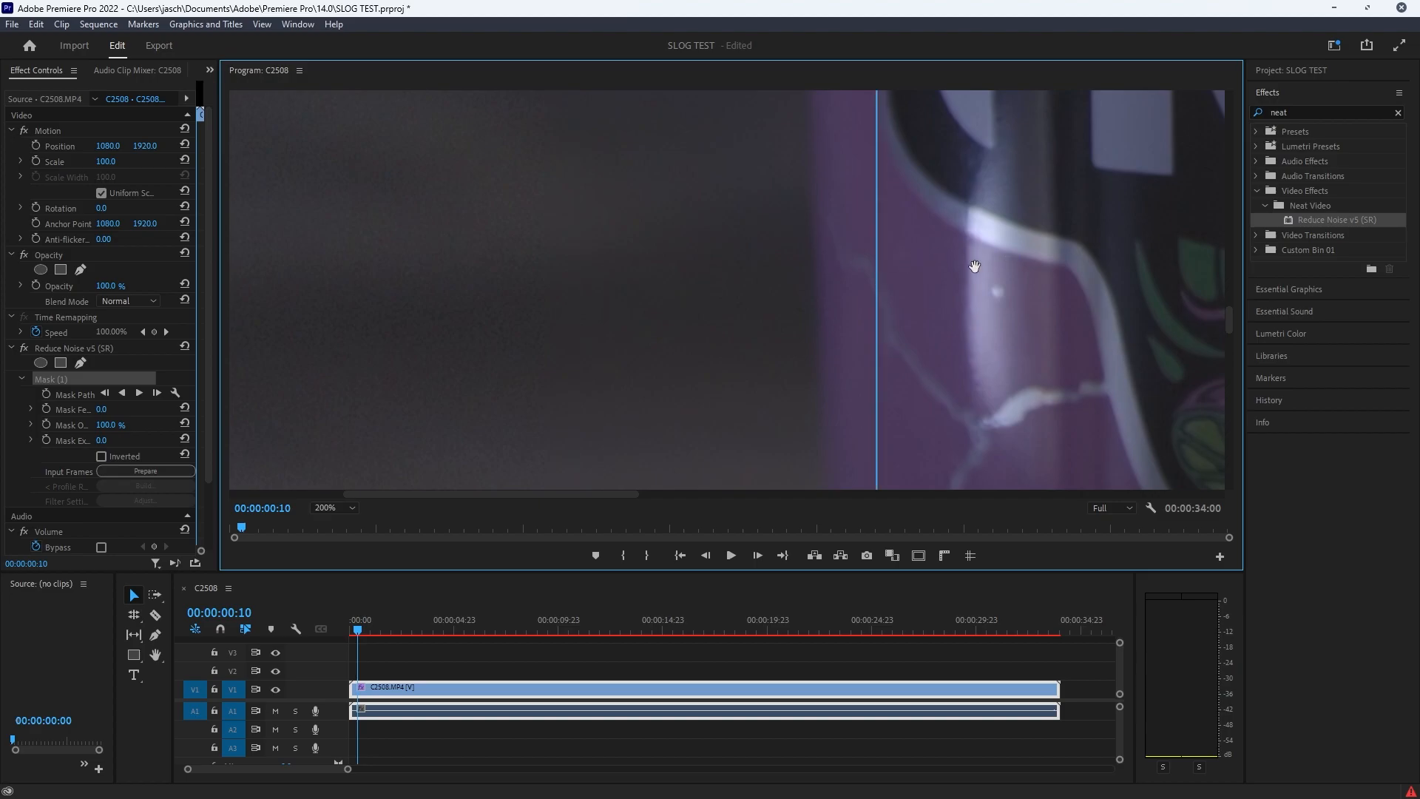
drag(1132, 275, 1041, 250)
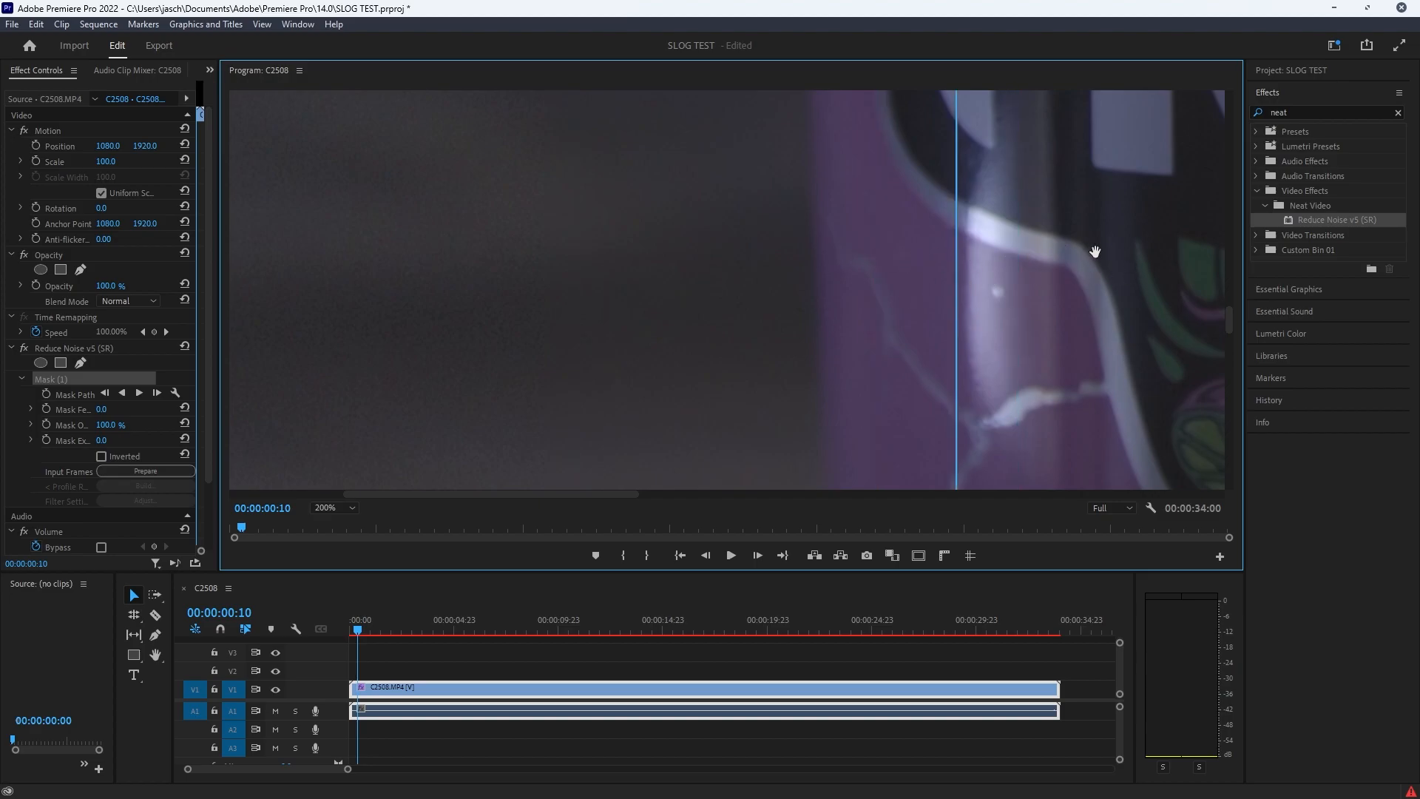
key(ctrl+z)
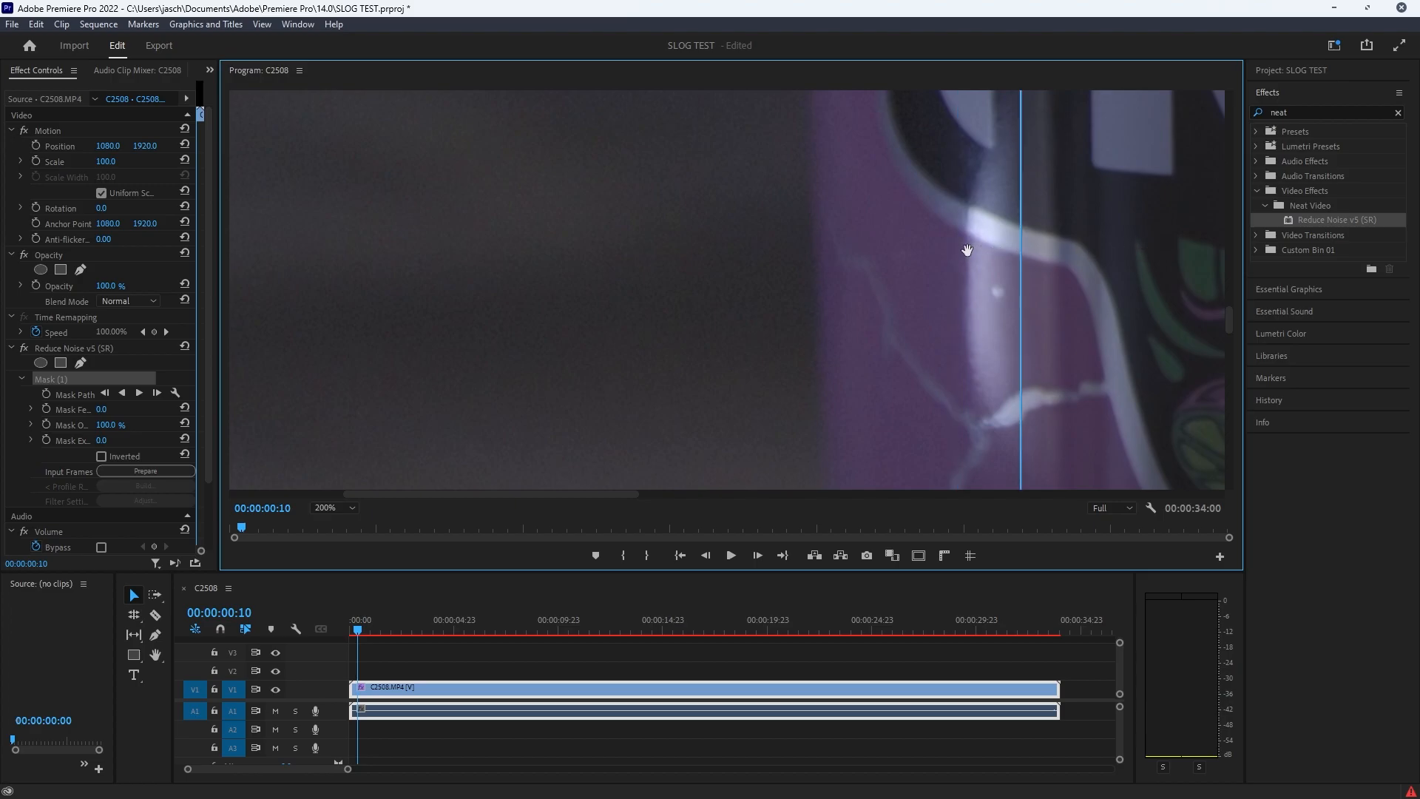
drag(967, 251, 1028, 245)
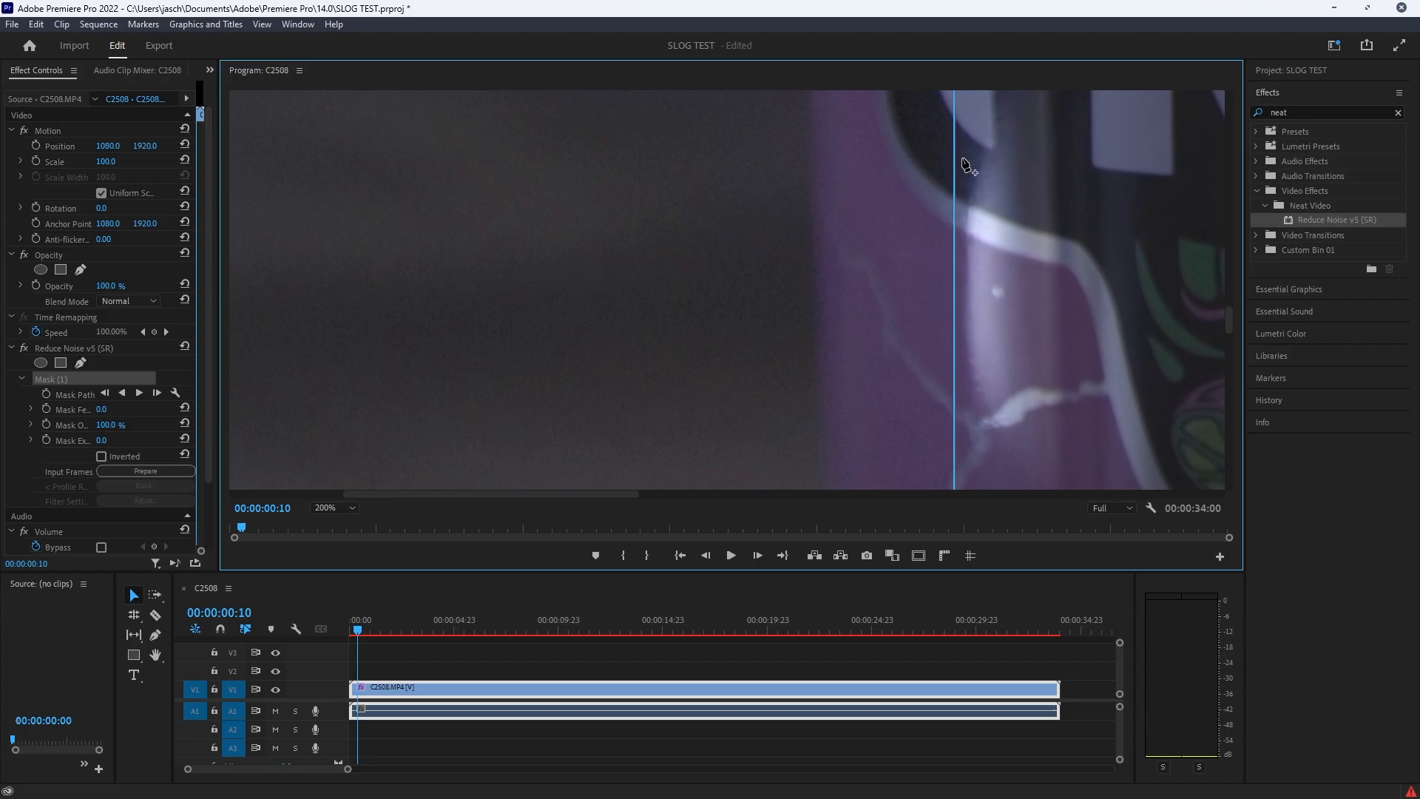
Step: Move the Reduce Noise mask so its vertical edge lies over the dark background just beside the can
click(350, 508)
click(337, 623)
drag(1051, 312, 795, 295)
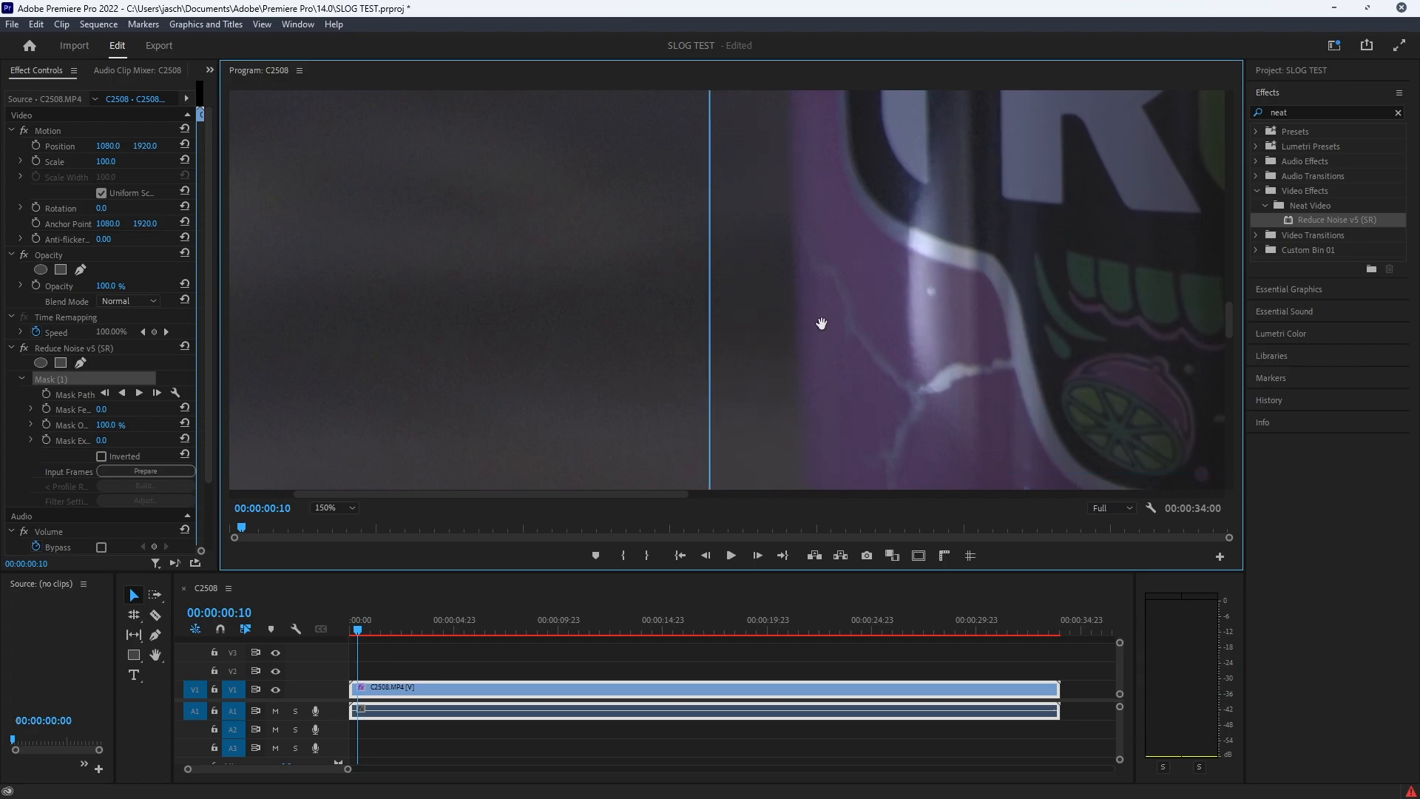
Step: Search the effects for "unshar" and apply Unsharp Mask to the C2508.MP4 clip on V1
drag(1301, 113, 1239, 108)
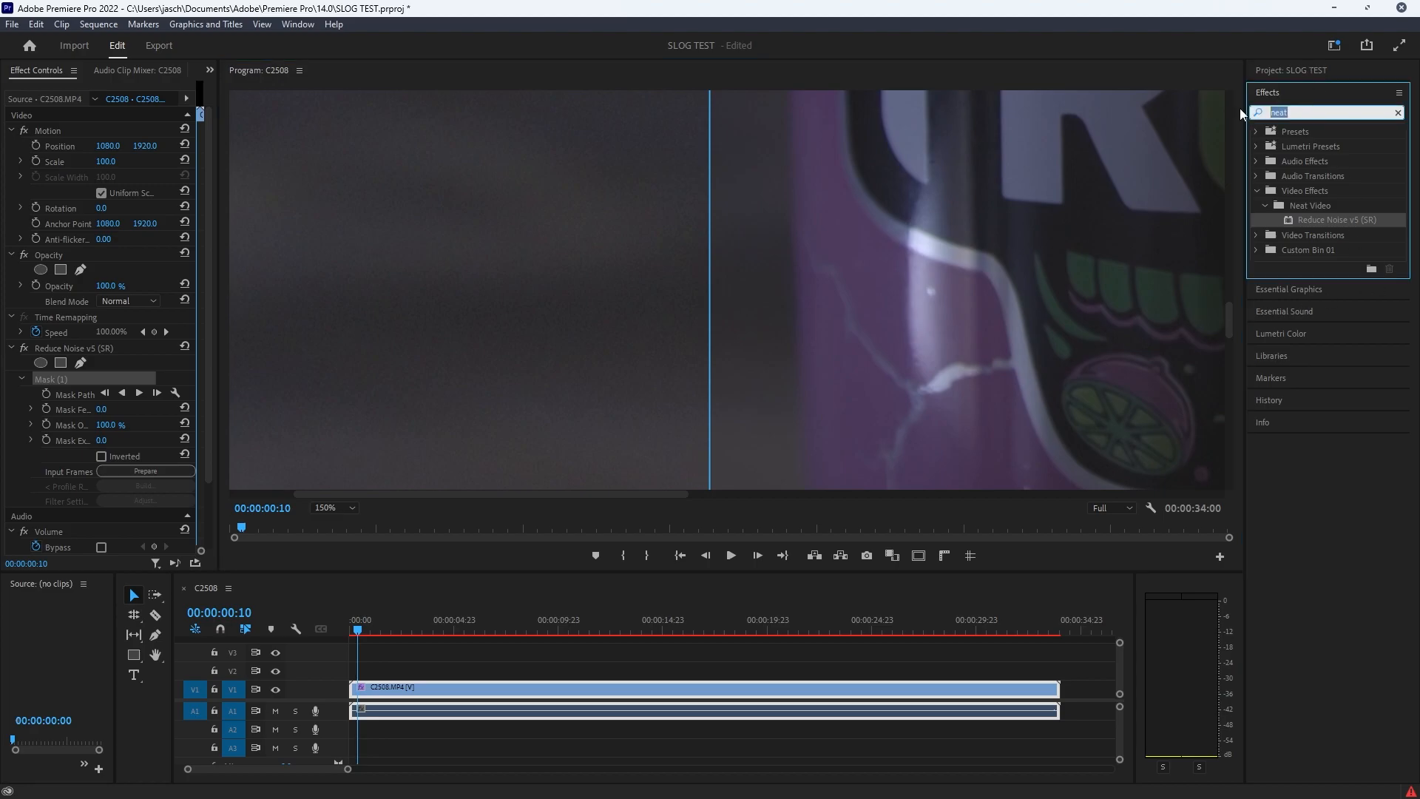
text(unshar)
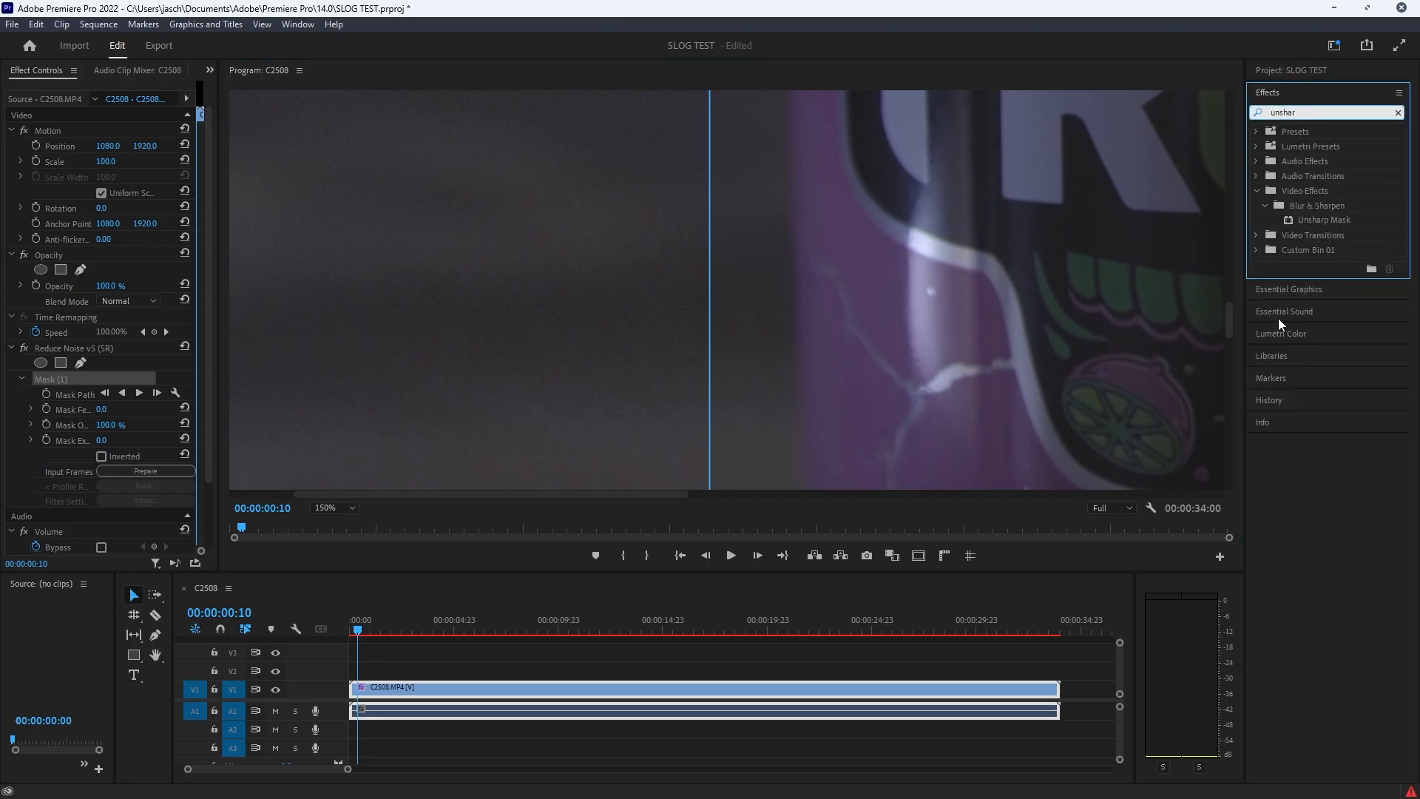
click(1324, 219)
drag(1326, 219, 551, 692)
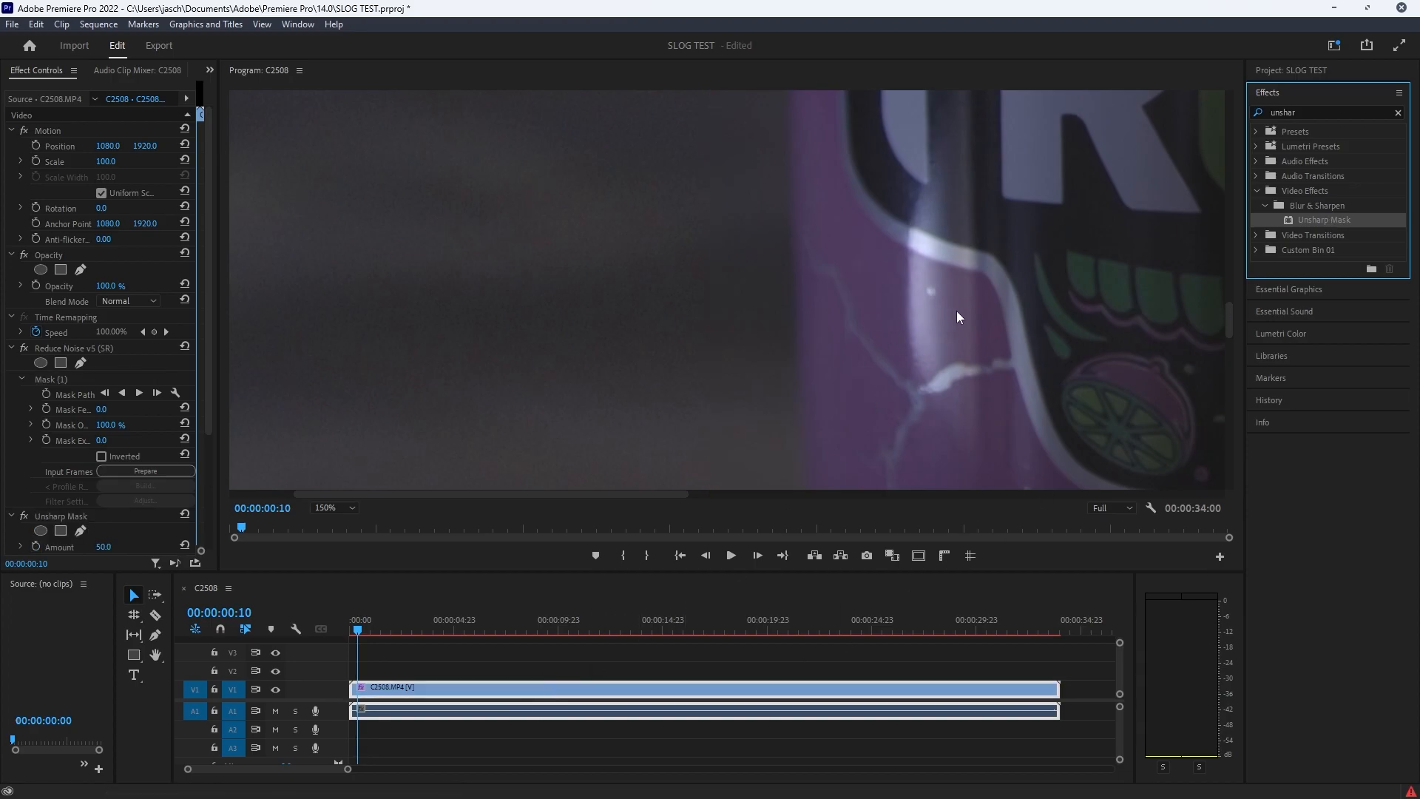
Step: Set the Unsharp Mask amount to 168 to sharpen the denoised footage
scroll(127, 469, down, 5)
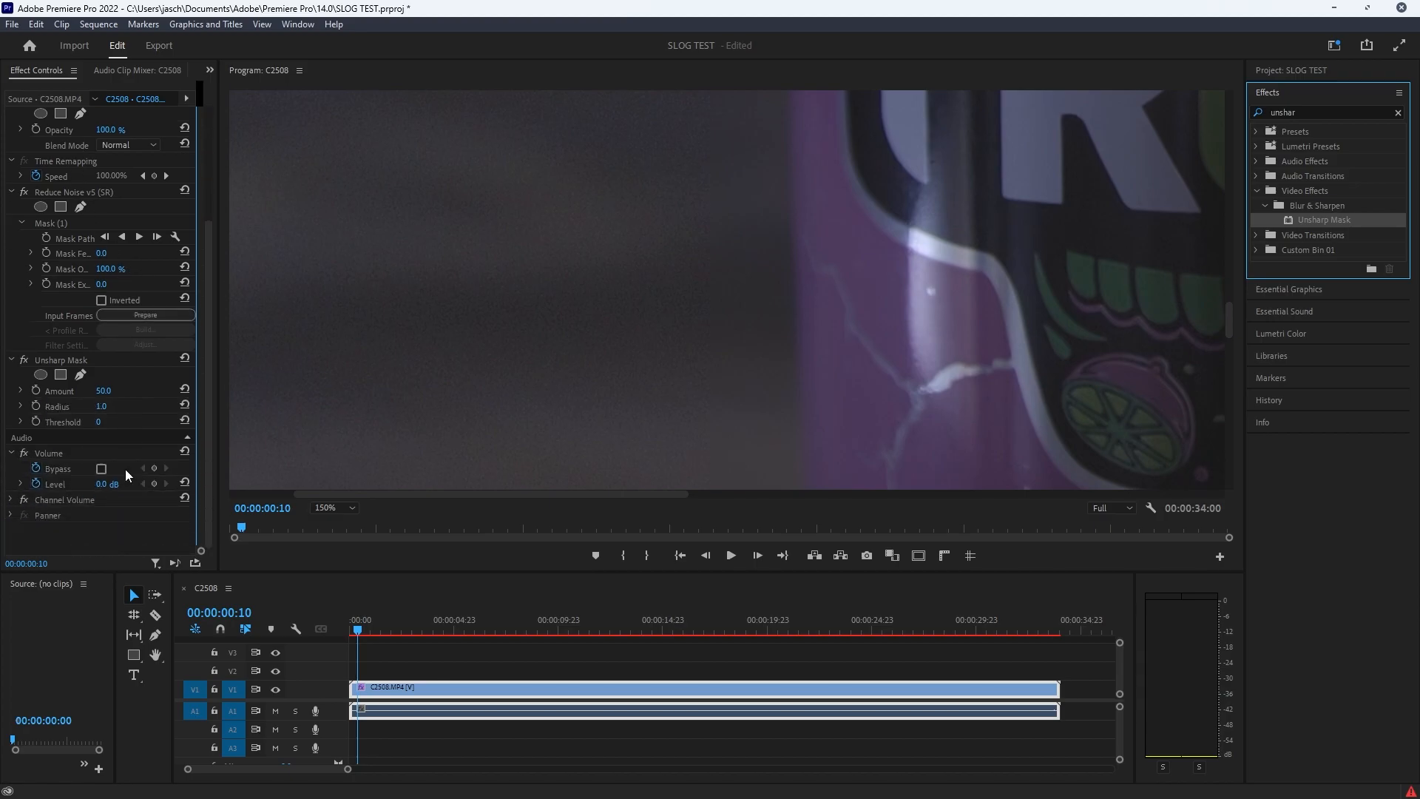
click(112, 361)
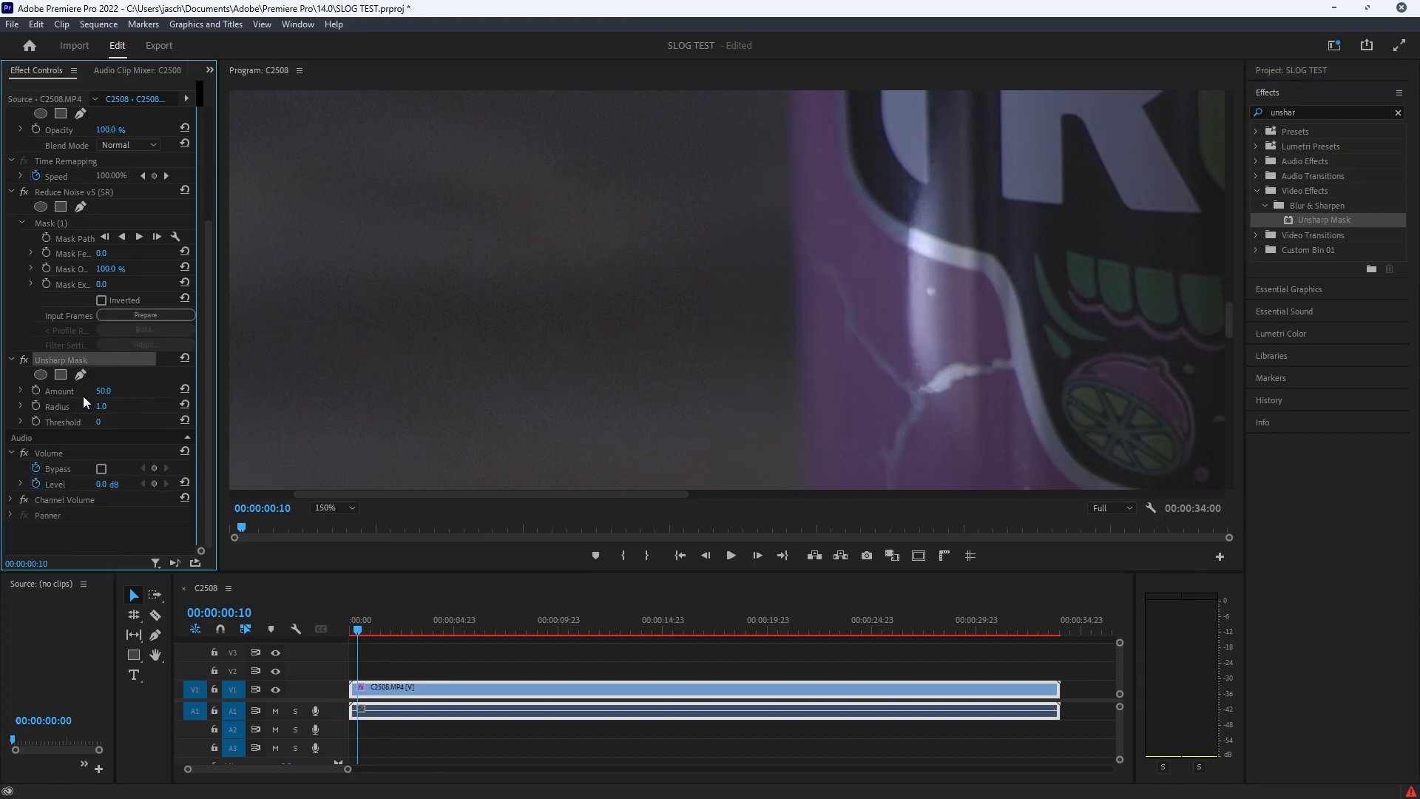
click(102, 392)
text(168)
key(Return)
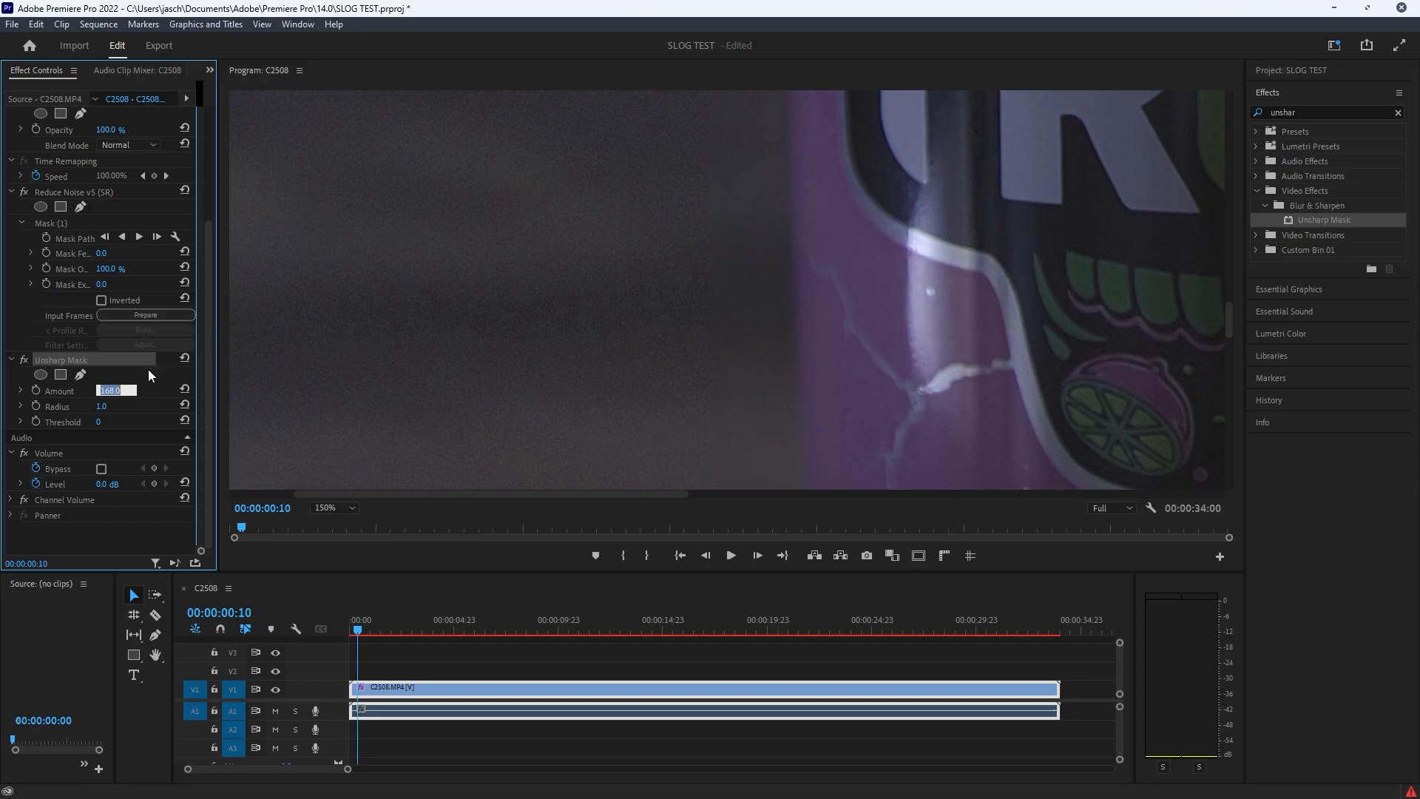
Step: Reset the Unsharp Mask amount and delete the Unsharp Mask effect from the clip
click(185, 390)
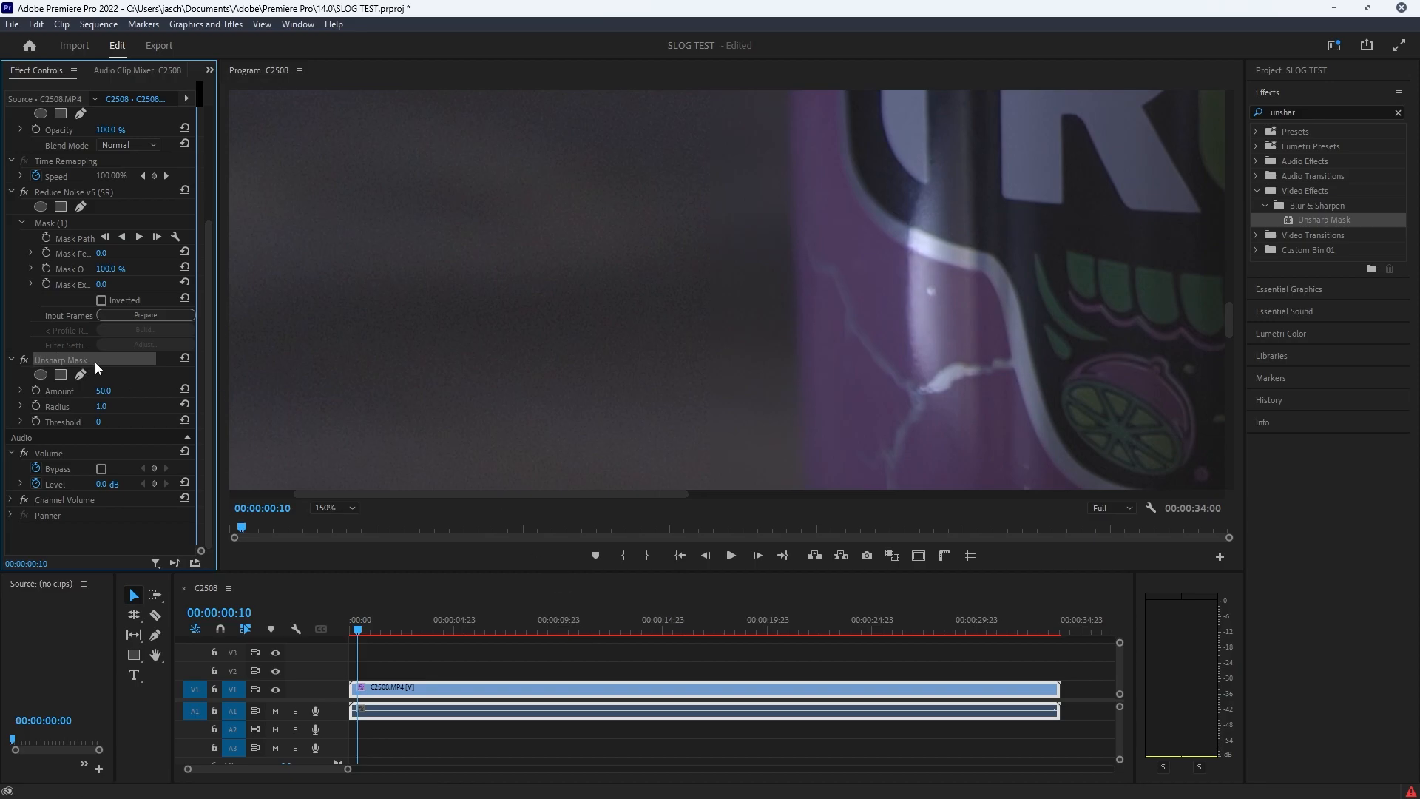
key(Delete)
click(701, 332)
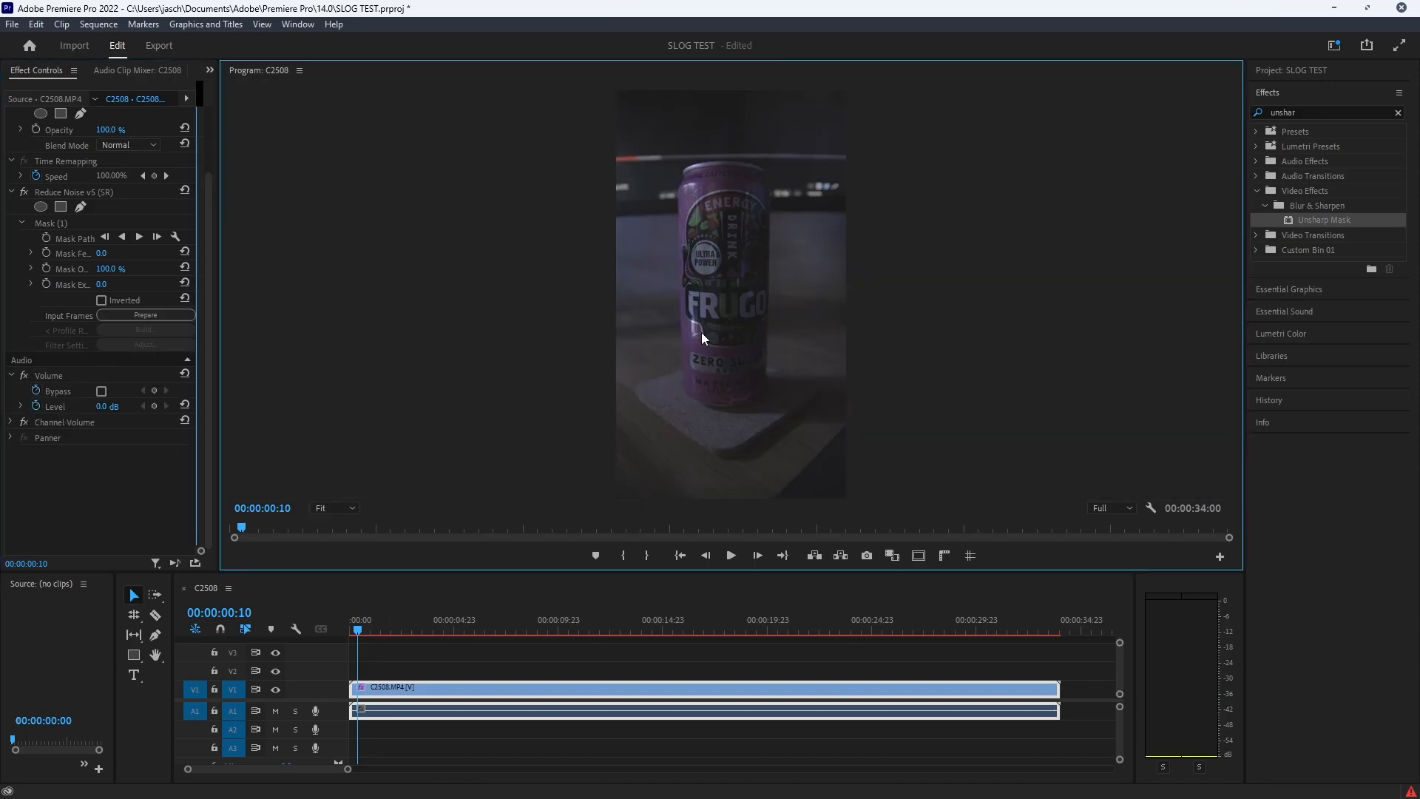